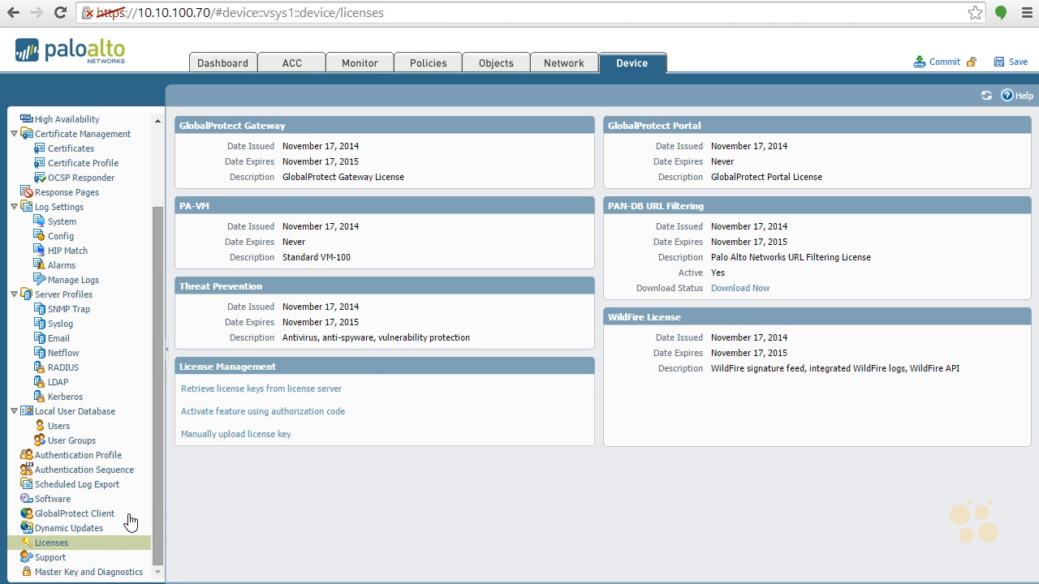
- Review the release notes of the installed Applications and Threats update 488-2590 in the firewall's dynamic updates
{"action": "left_click", "coordinate": [93, 529]}
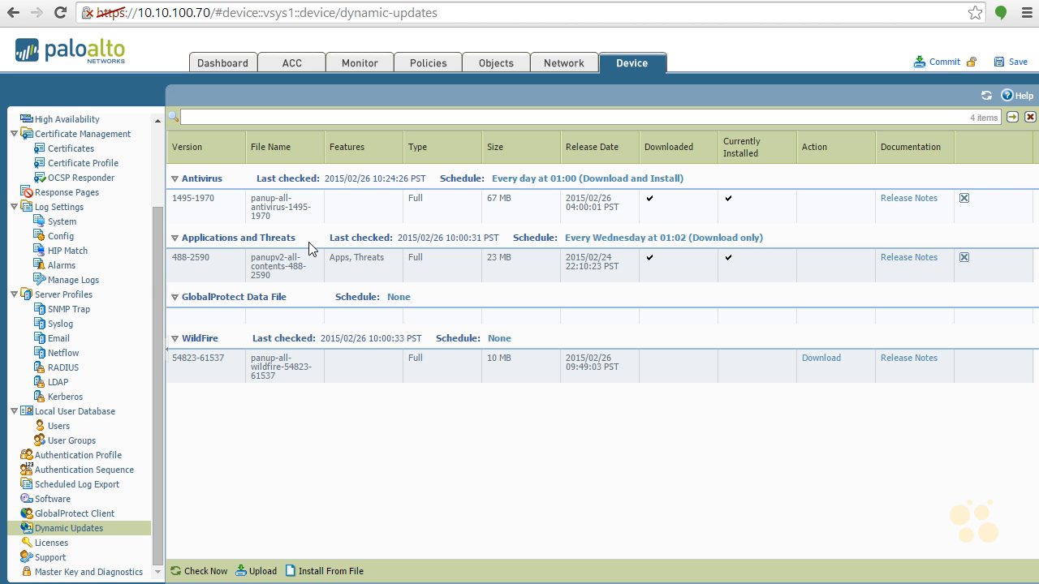
{"action": "left_click", "coordinate": [908, 259]}
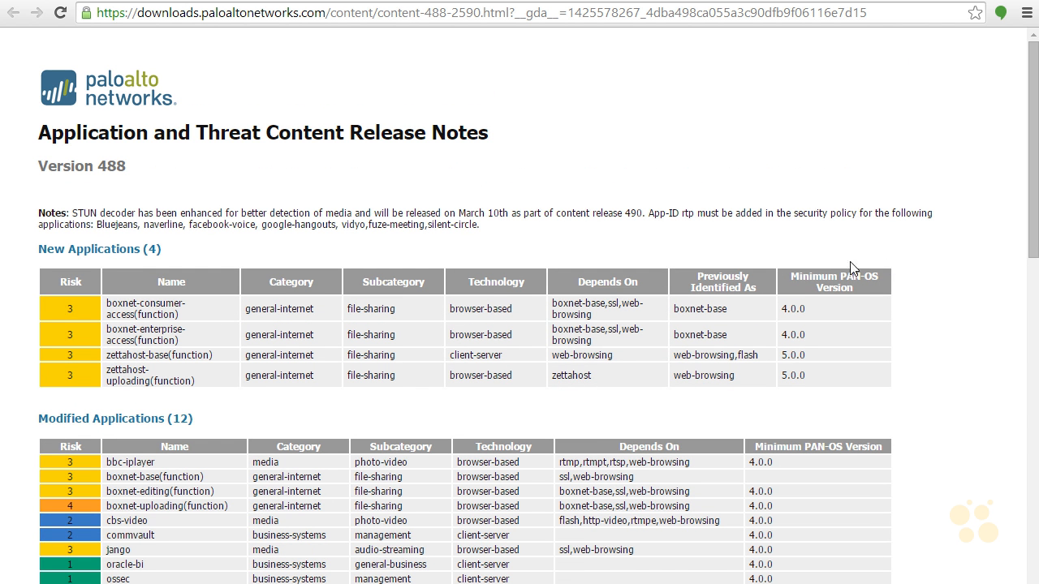
{"action": "left_click_drag", "start_coordinate": [1033, 118], "coordinate": [1024, 182]}
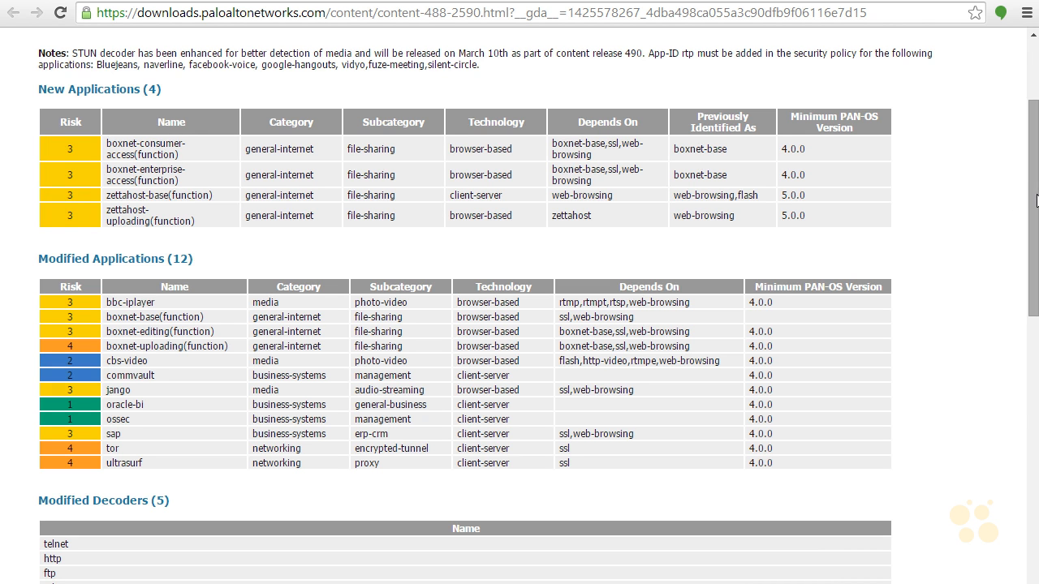
{"action": "left_click_drag", "start_coordinate": [1035, 200], "coordinate": [985, 130]}
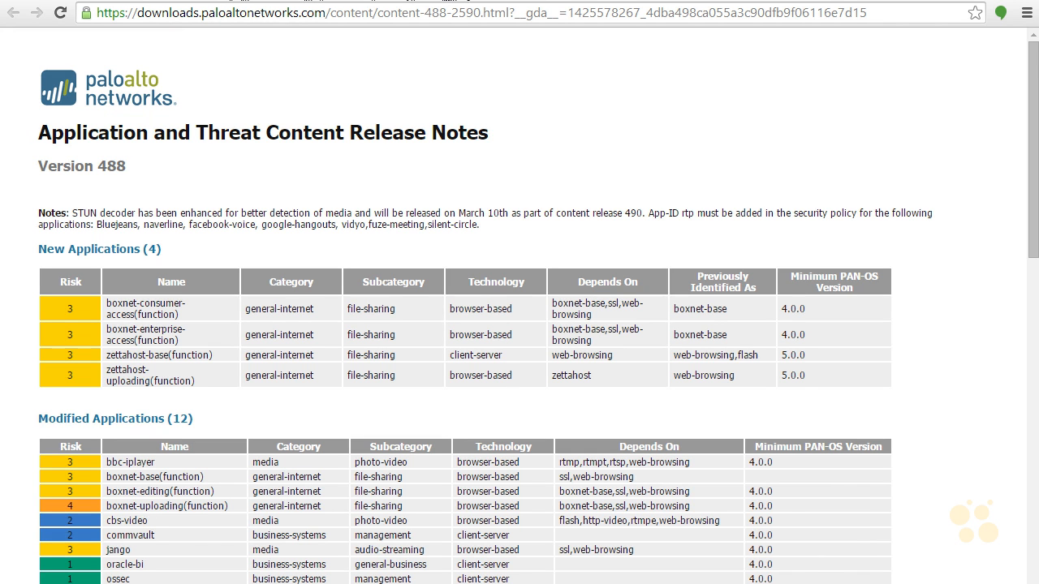
{"action": "key", "text": "ctrl+w"}
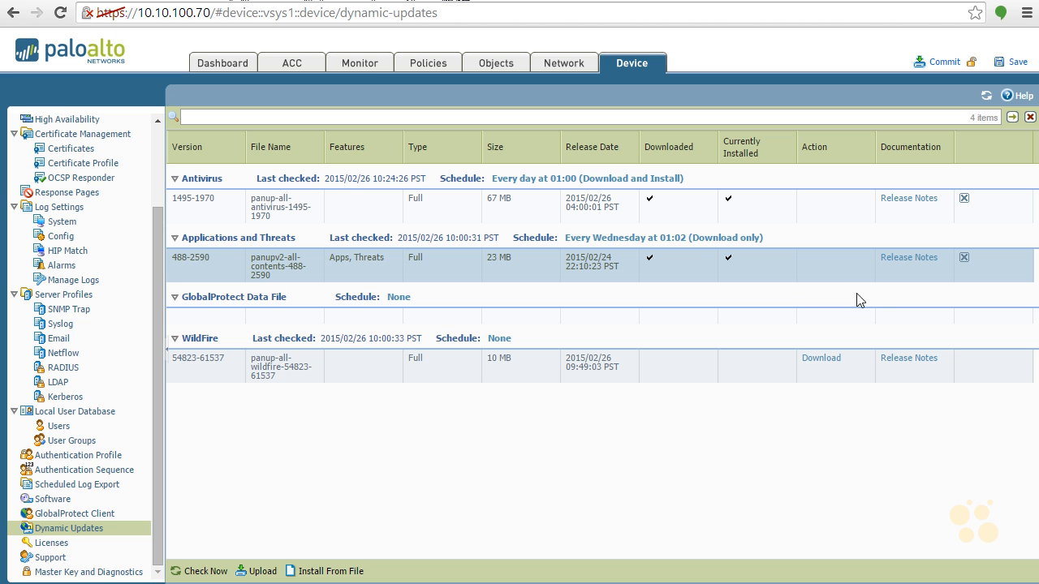
- Set the Applications and Threats update schedule to Daily at 01:15 with the action Download And Install
{"action": "left_click", "coordinate": [605, 239]}
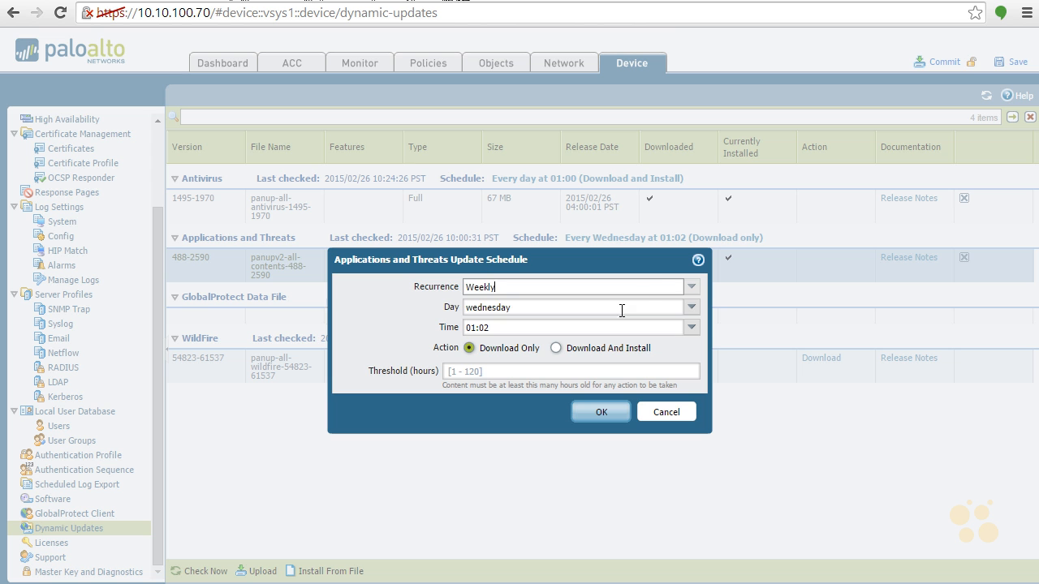
{"action": "left_click", "coordinate": [692, 287]}
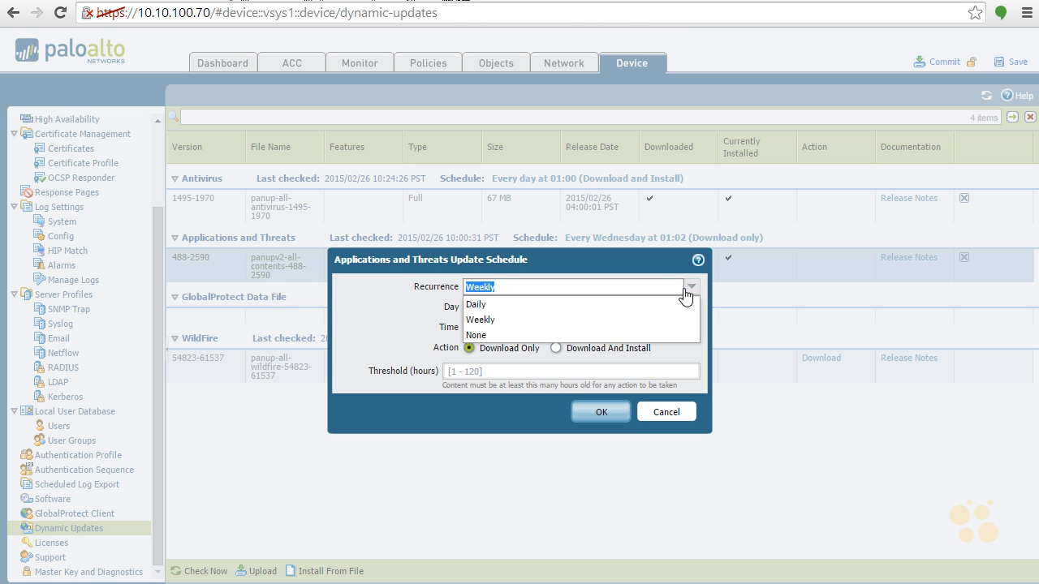
{"action": "left_click", "coordinate": [632, 306]}
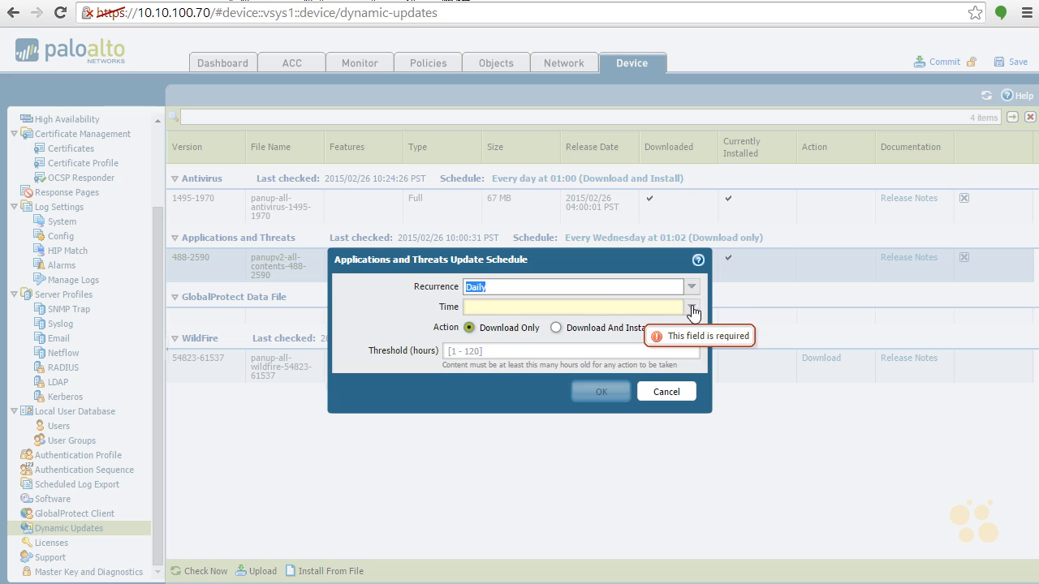
{"action": "left_click", "coordinate": [692, 308]}
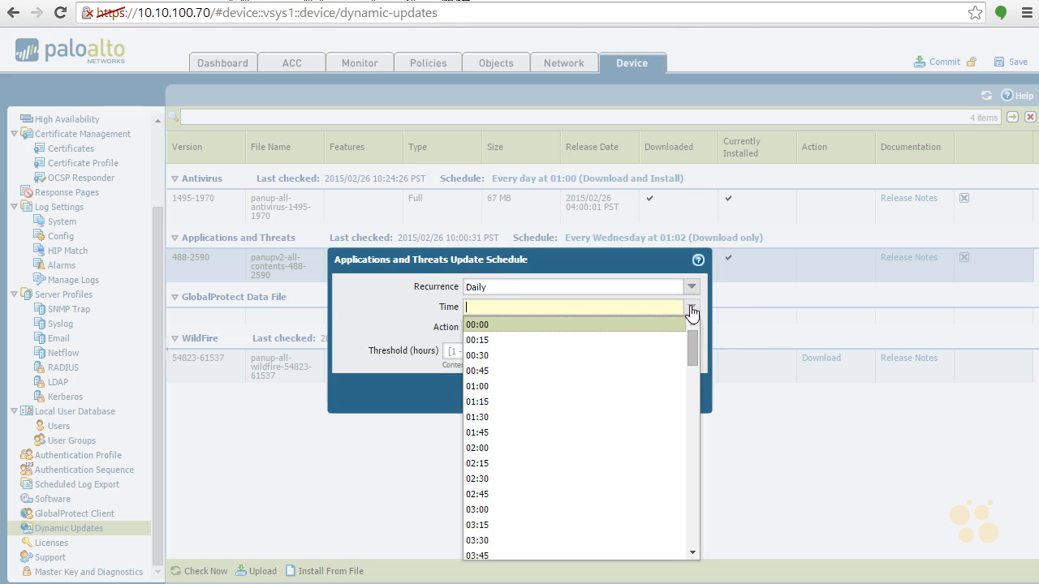
{"action": "left_click", "coordinate": [583, 411]}
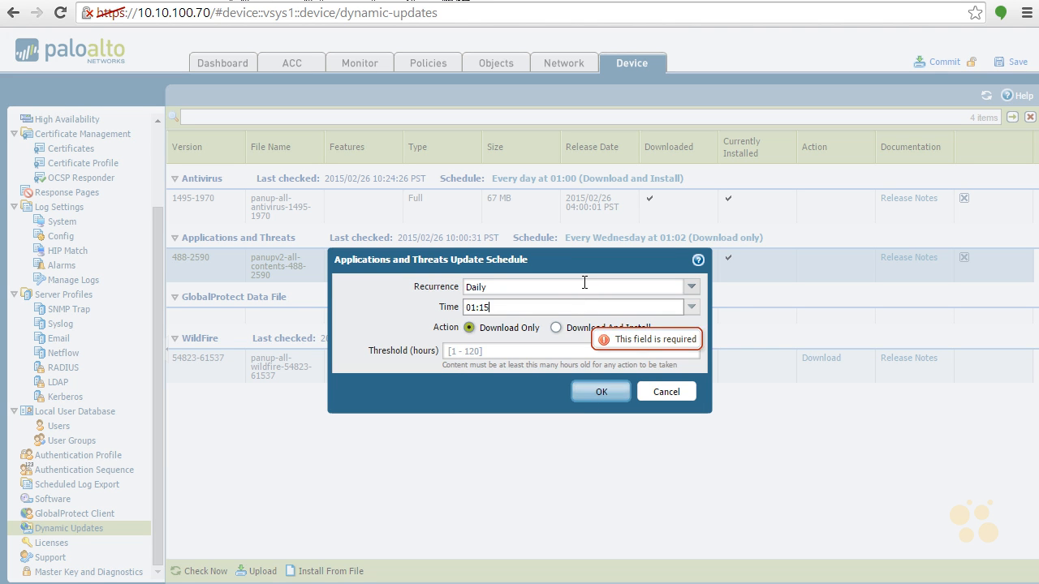
{"action": "left_click", "coordinate": [557, 329]}
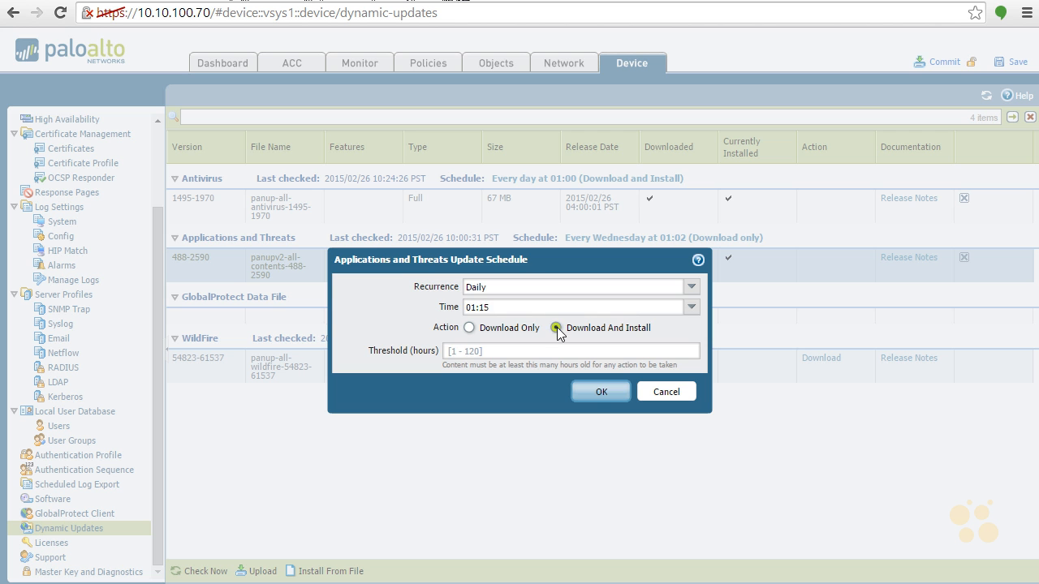
{"action": "left_click", "coordinate": [597, 394]}
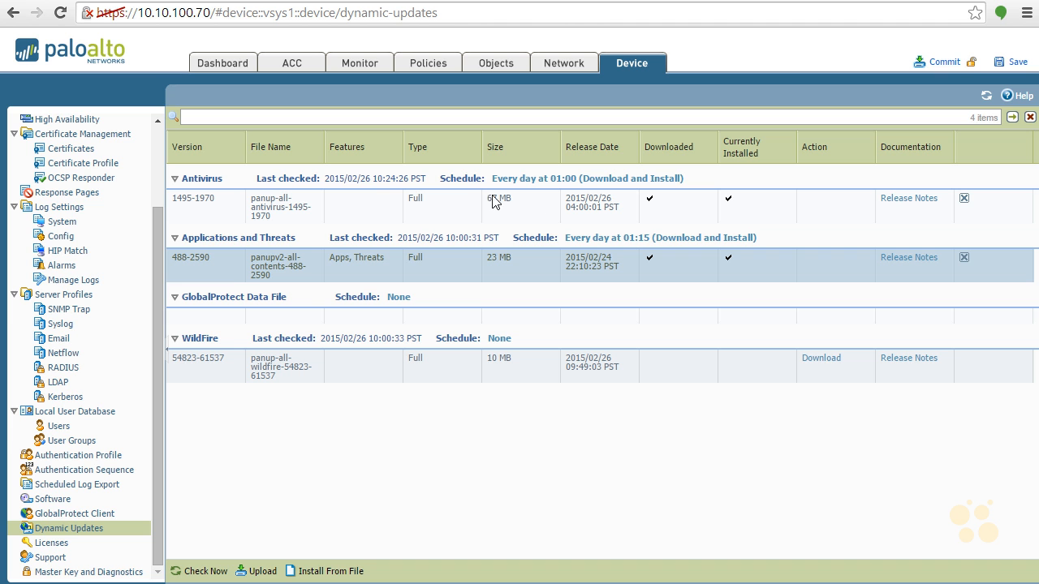
- Create a new anti-spyware security profile named User-Based-Protection-Spyware
{"action": "left_click", "coordinate": [508, 63]}
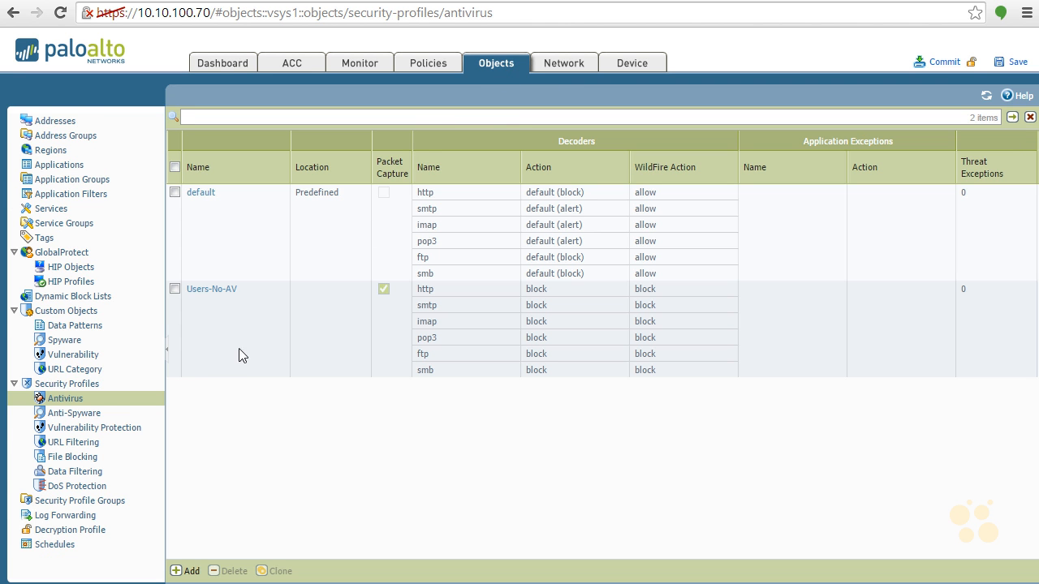
{"action": "left_click", "coordinate": [88, 415]}
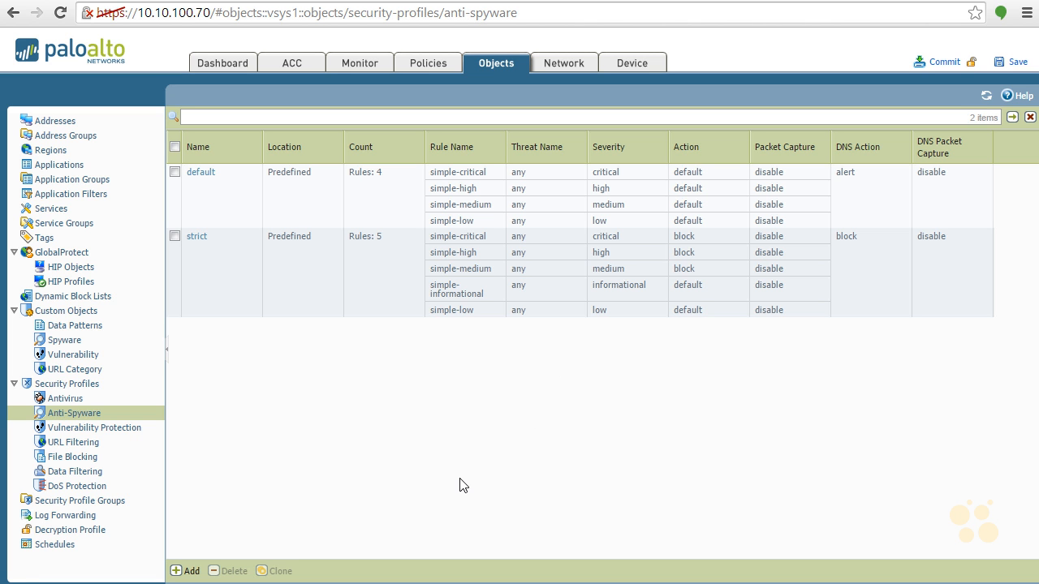
{"action": "left_click", "coordinate": [192, 572]}
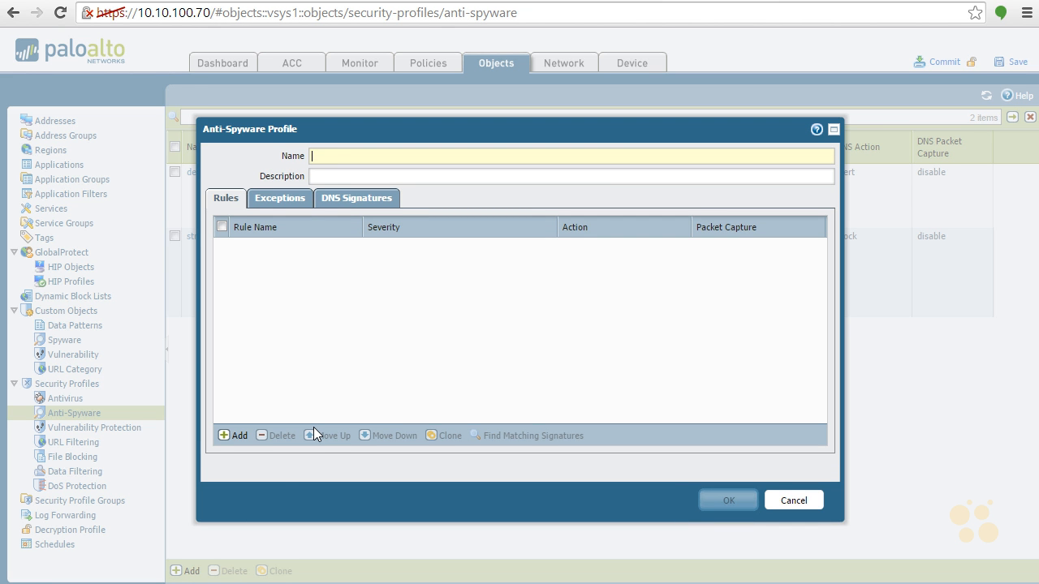
{"action": "type", "text": "User"}
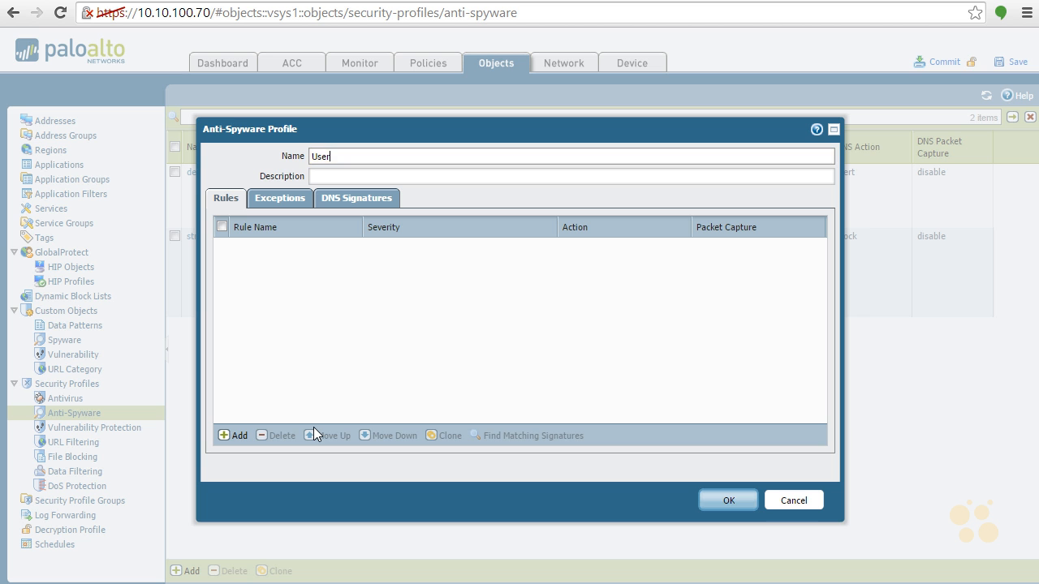
{"action": "type", "text": "-Based-Protection-Spyware"}
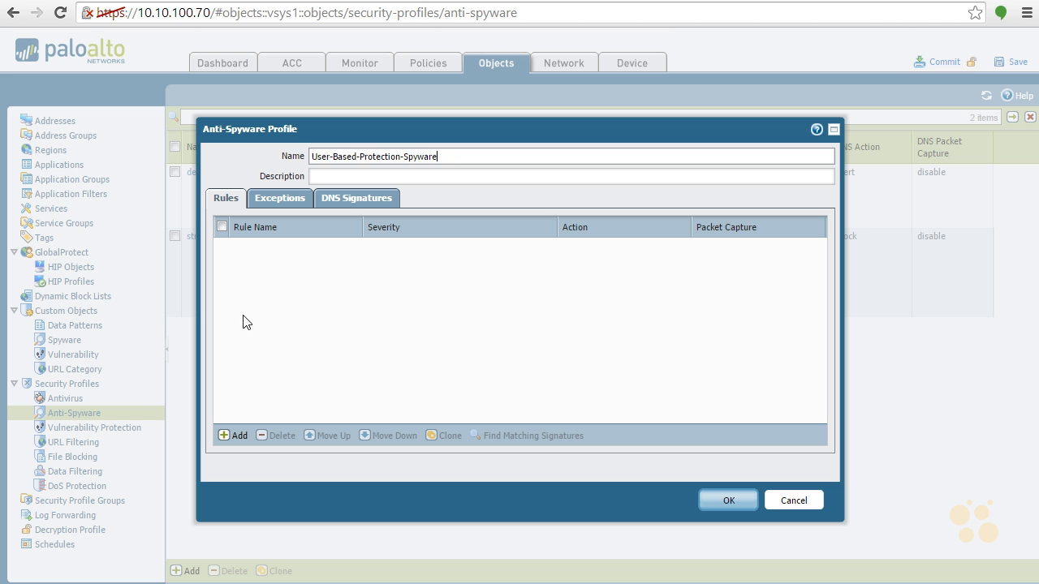
- Add a rule named Keylogger Block to the profile, with category keylogger, action Block and packet capture extended-capture
{"action": "left_click", "coordinate": [238, 436]}
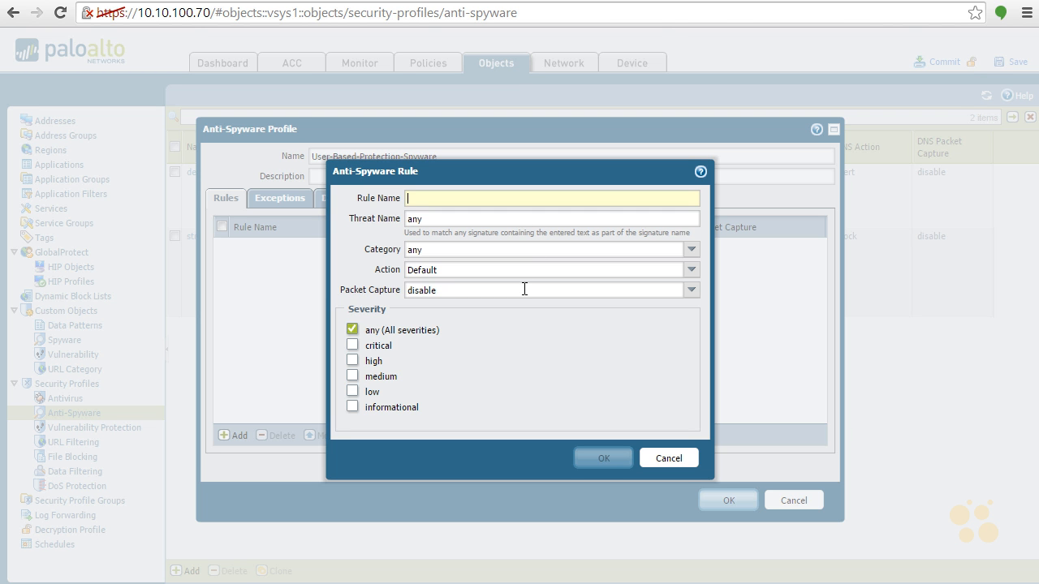
{"action": "type", "text": "Keylogger Block"}
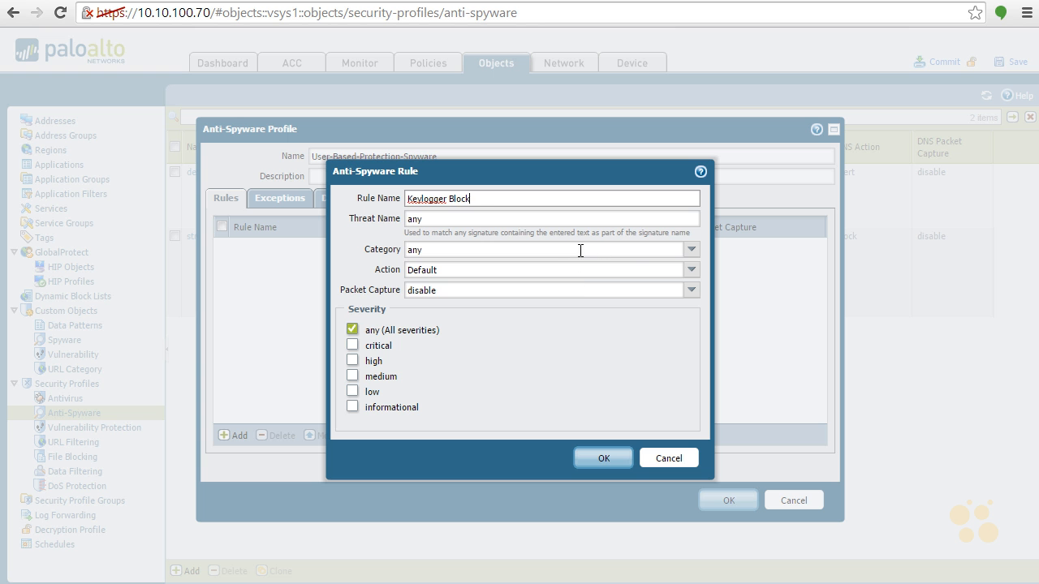
{"action": "left_click", "coordinate": [692, 250]}
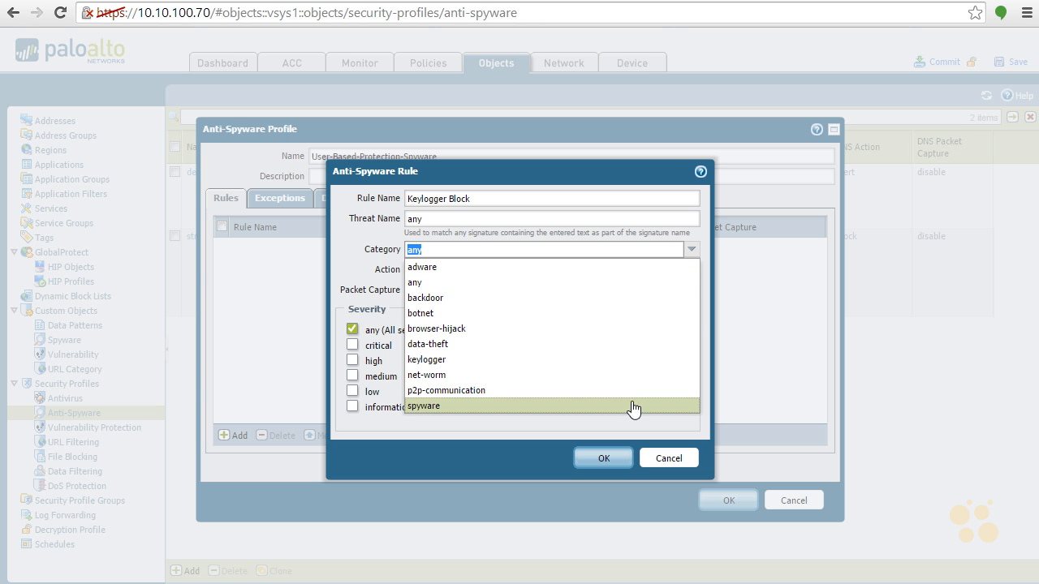
{"action": "left_click", "coordinate": [587, 359]}
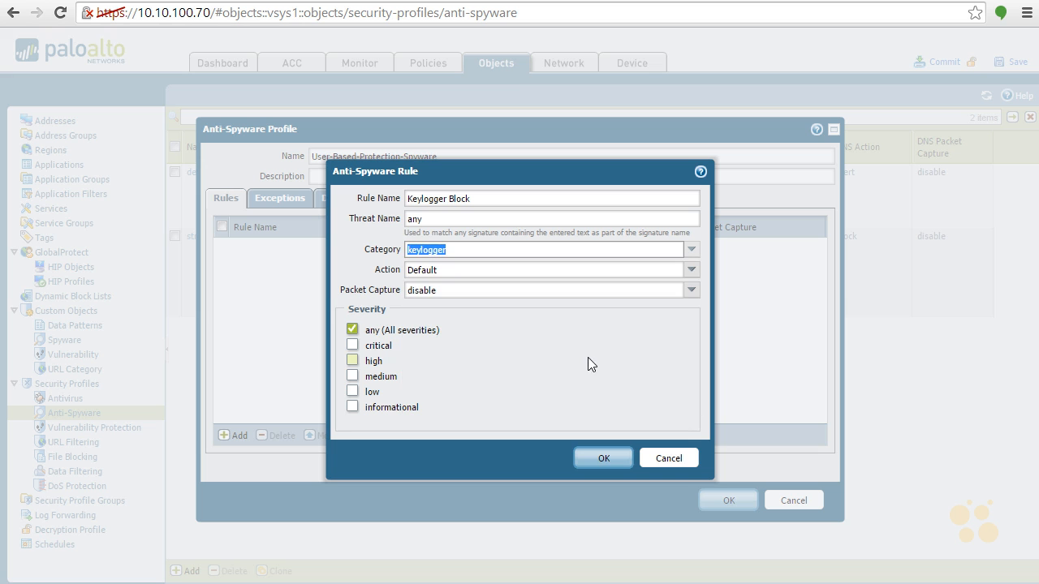
{"action": "left_click", "coordinate": [693, 271]}
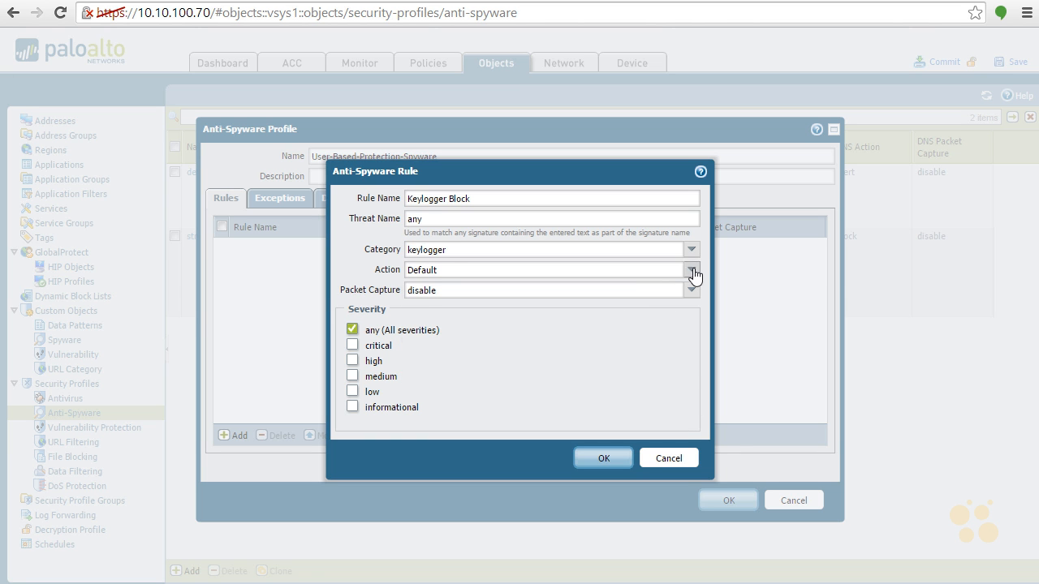
{"action": "left_click", "coordinate": [593, 334]}
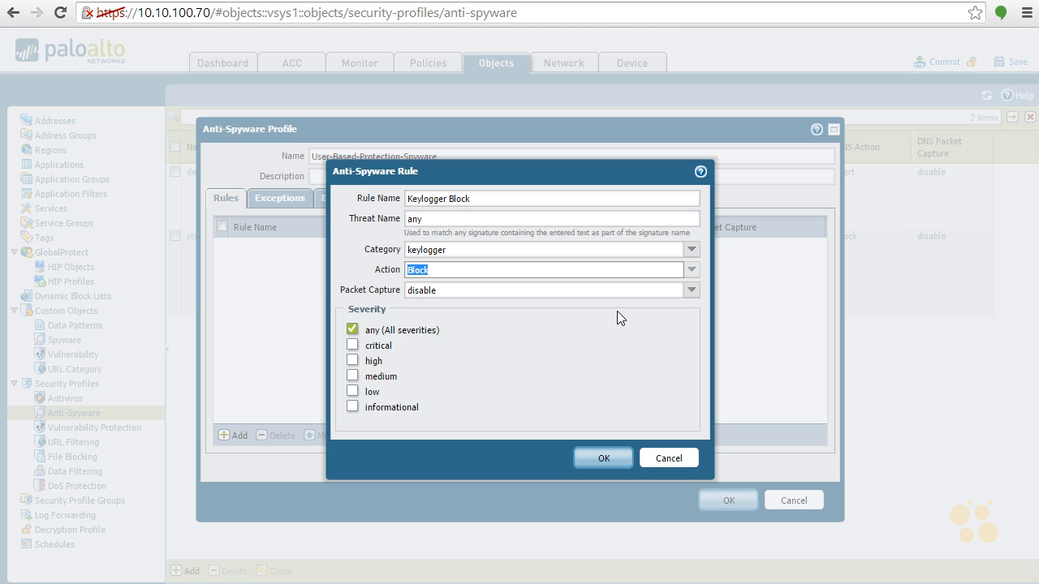
{"action": "left_click", "coordinate": [691, 291]}
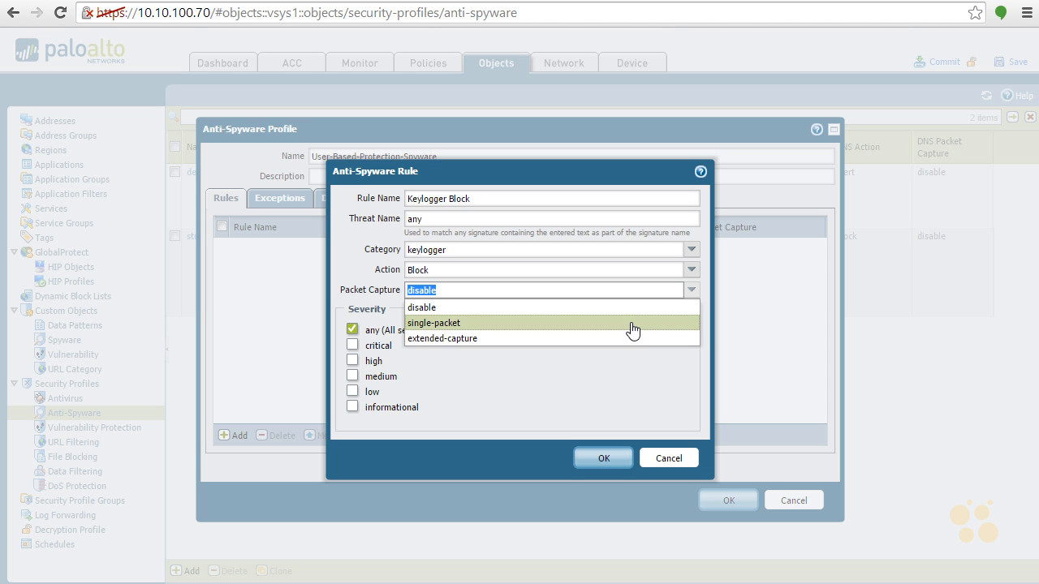
{"action": "left_click", "coordinate": [479, 338]}
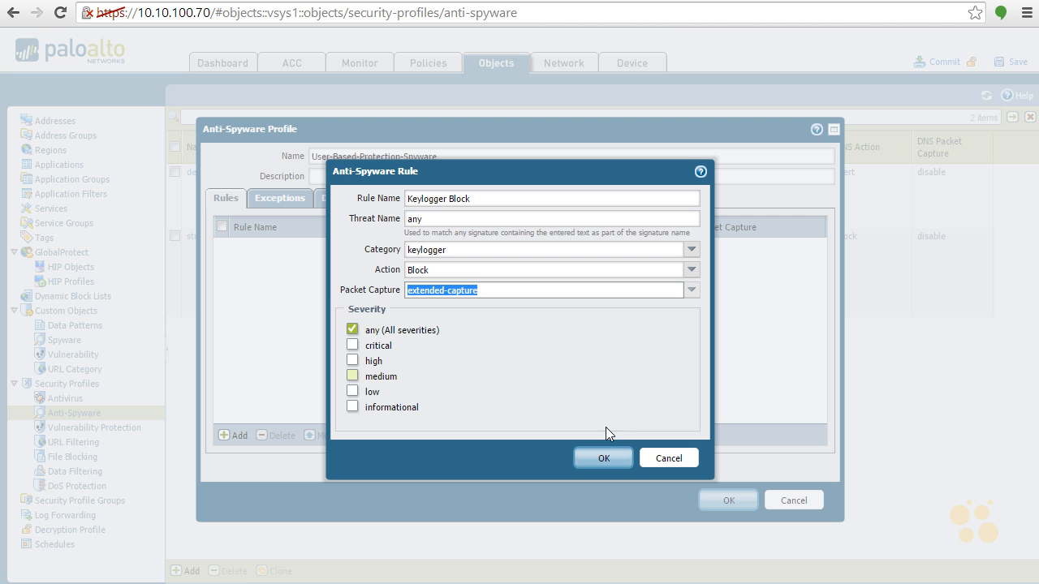
{"action": "left_click", "coordinate": [604, 460]}
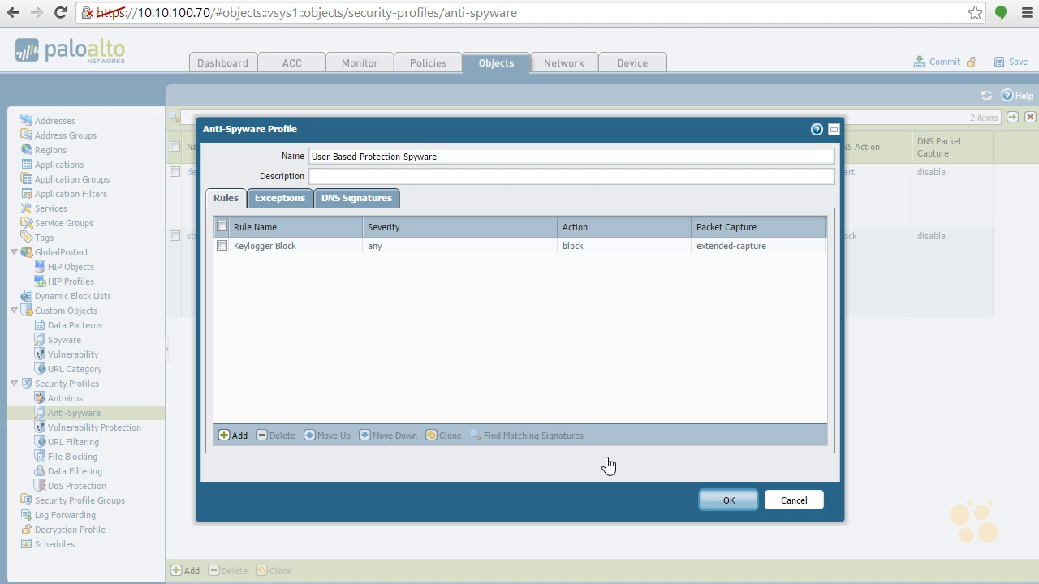
- Add a rule named P2P High with category p2p-communication, action Block and only the critical and high severities
{"action": "left_click", "coordinate": [234, 435]}
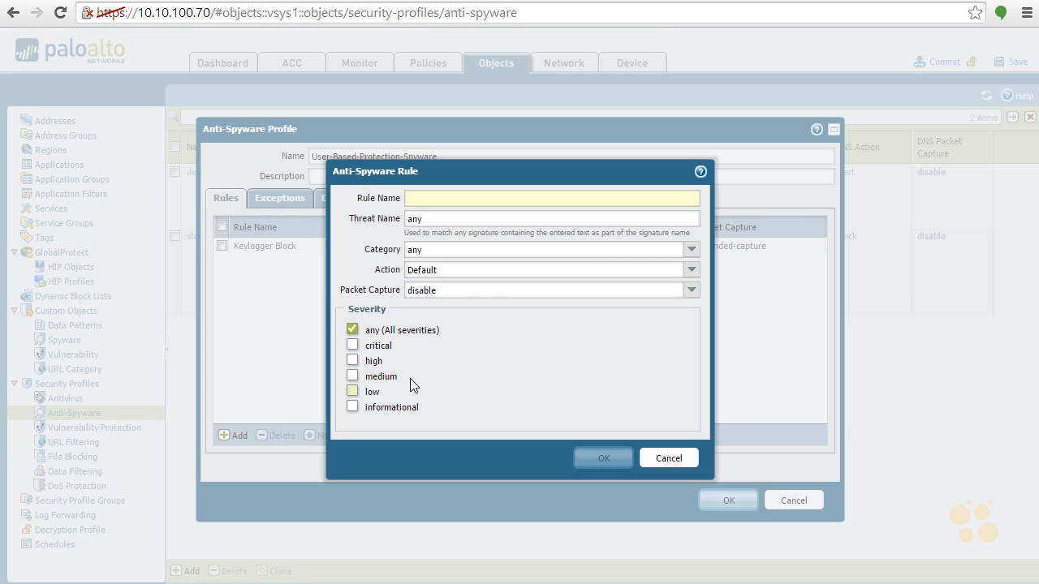
{"action": "type", "text": "Ps"}
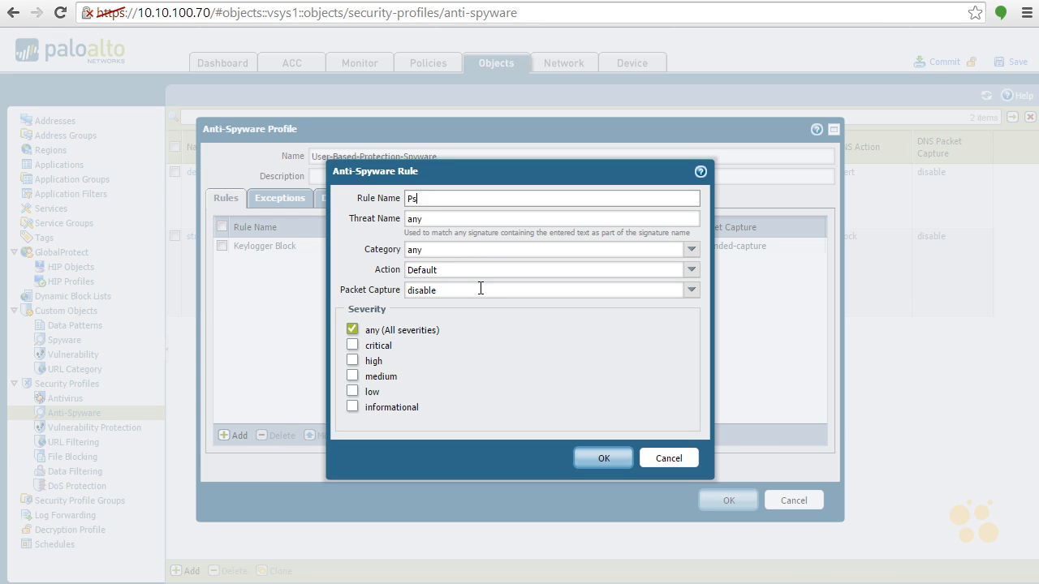
{"action": "type", "text": "2P High"}
{"action": "left_click", "coordinate": [691, 251]}
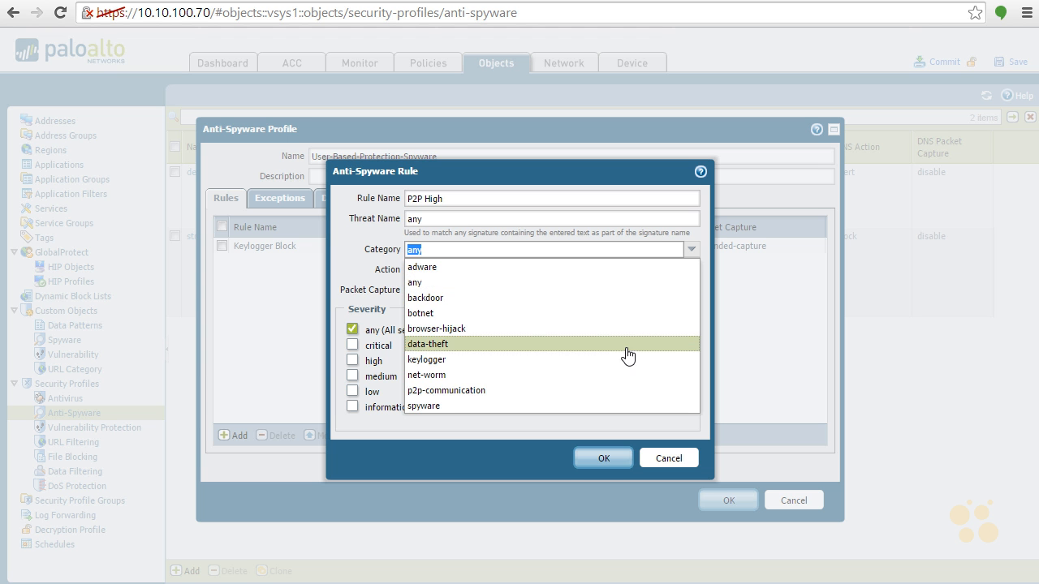
{"action": "left_click", "coordinate": [600, 391]}
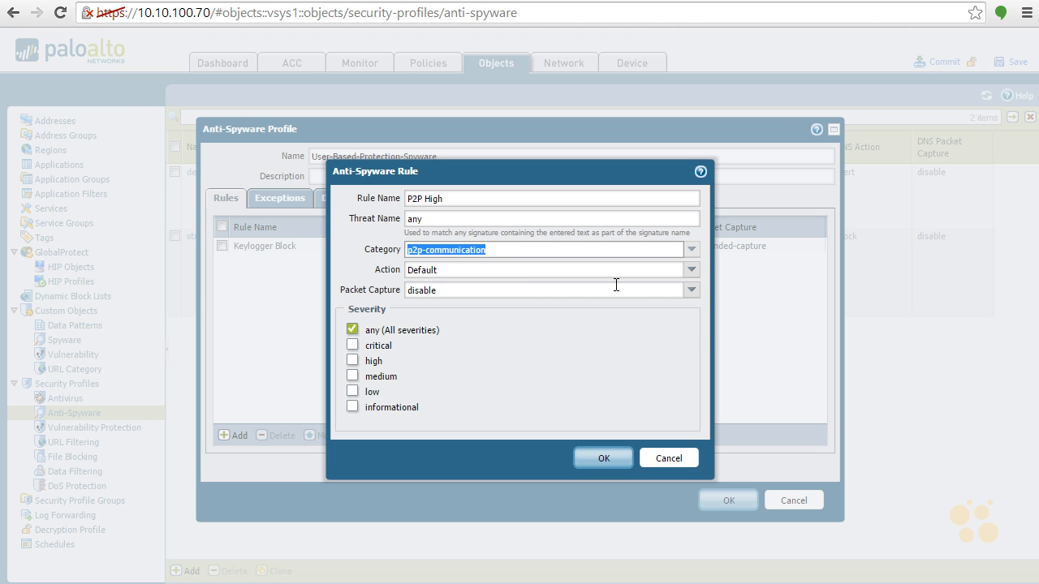
{"action": "left_click", "coordinate": [692, 269]}
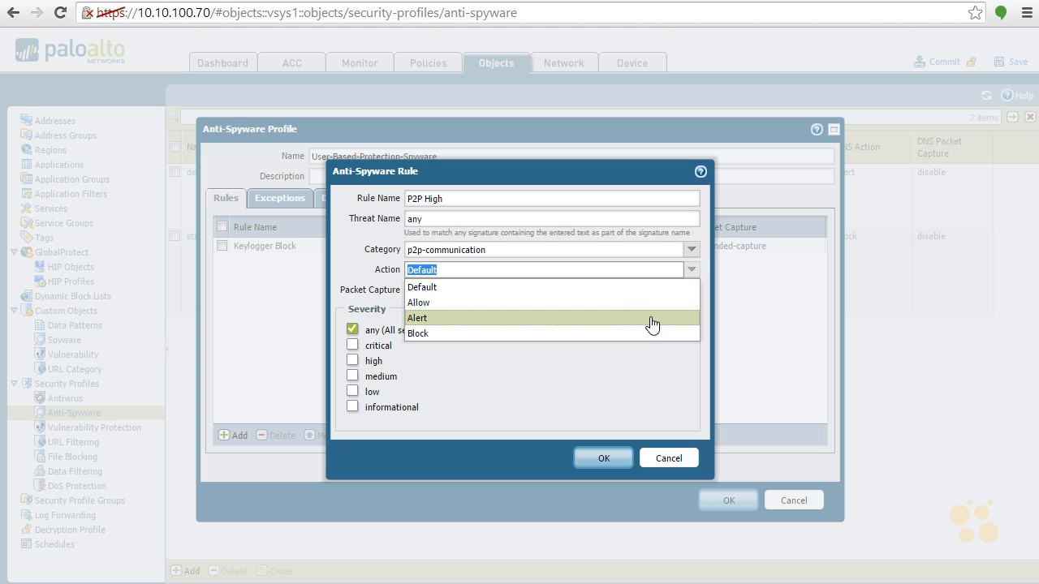
{"action": "left_click", "coordinate": [648, 332]}
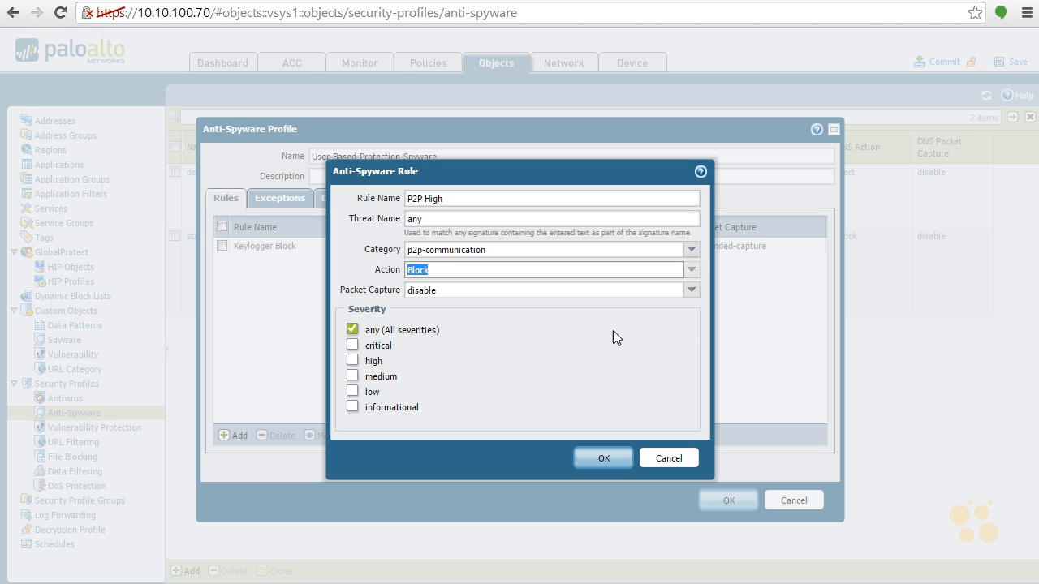
{"action": "left_click", "coordinate": [352, 345]}
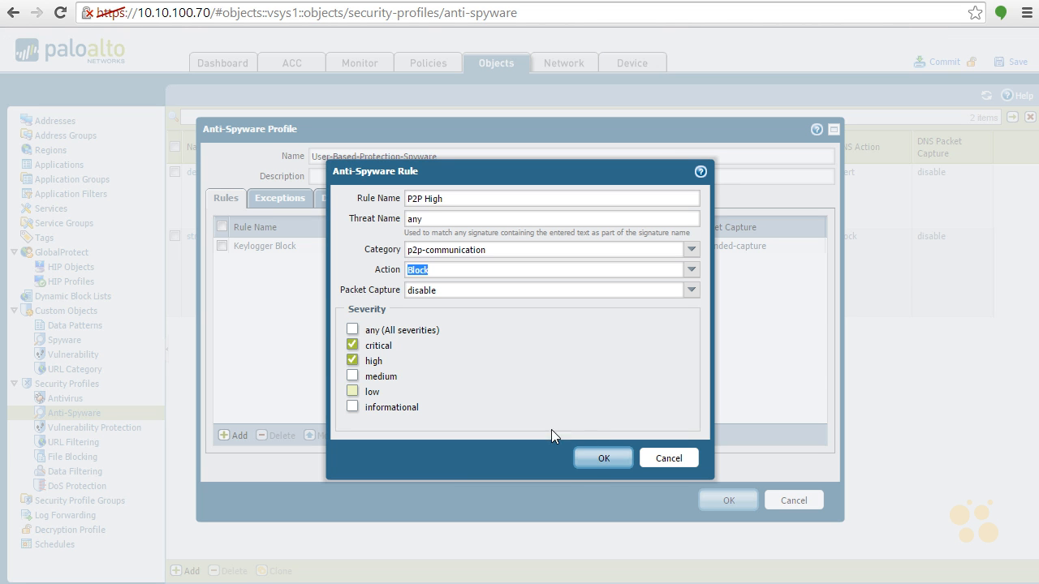
{"action": "left_click", "coordinate": [601, 458]}
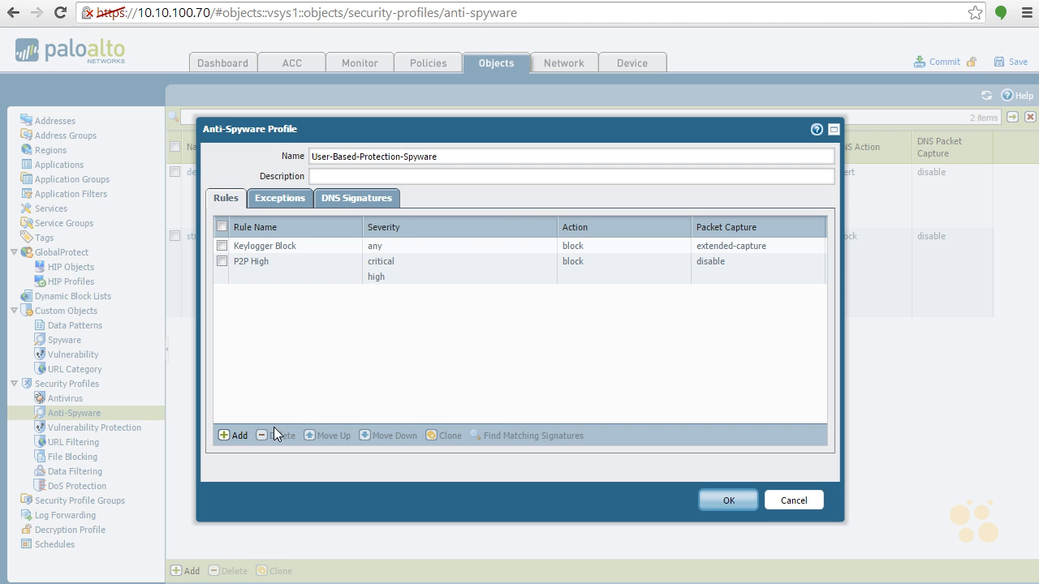
- Add a rule named P2P Low with category p2p-communication, action Alert and only the medium, low and informational severities
{"action": "left_click", "coordinate": [236, 434]}
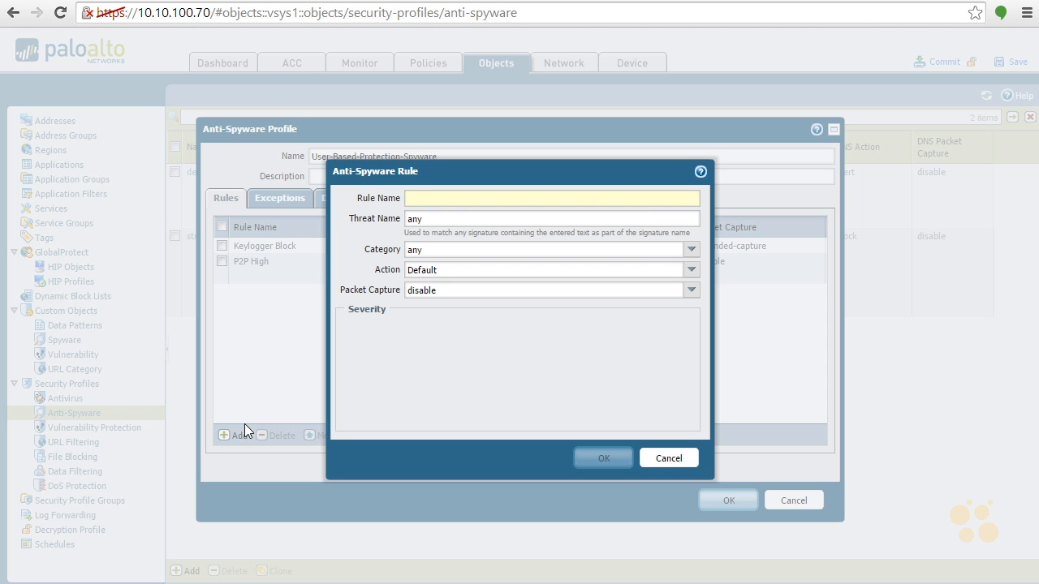
{"action": "type", "text": "P2P L"}
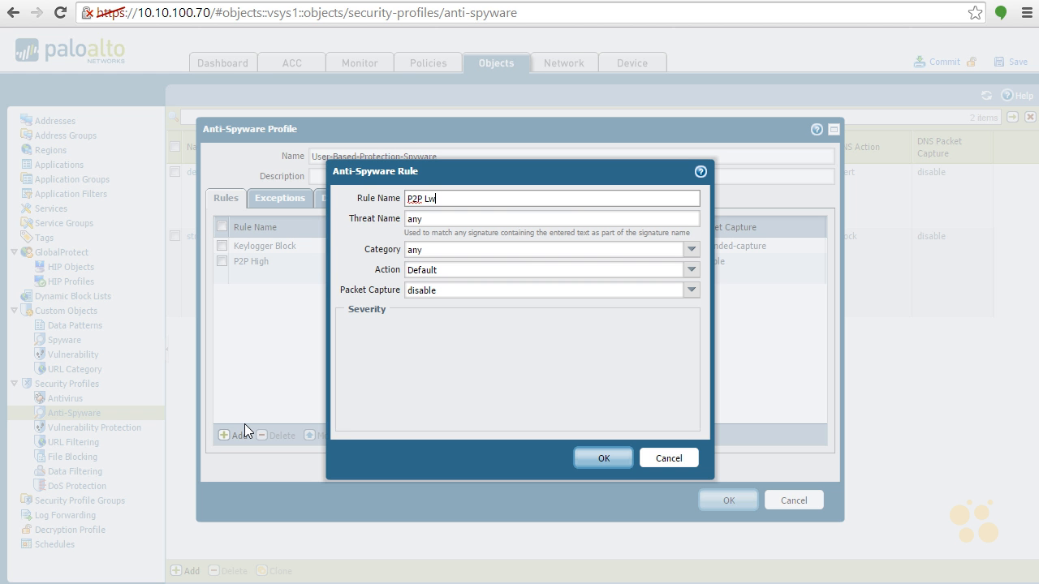
{"action": "type", "text": "ow"}
{"action": "left_click", "coordinate": [690, 254]}
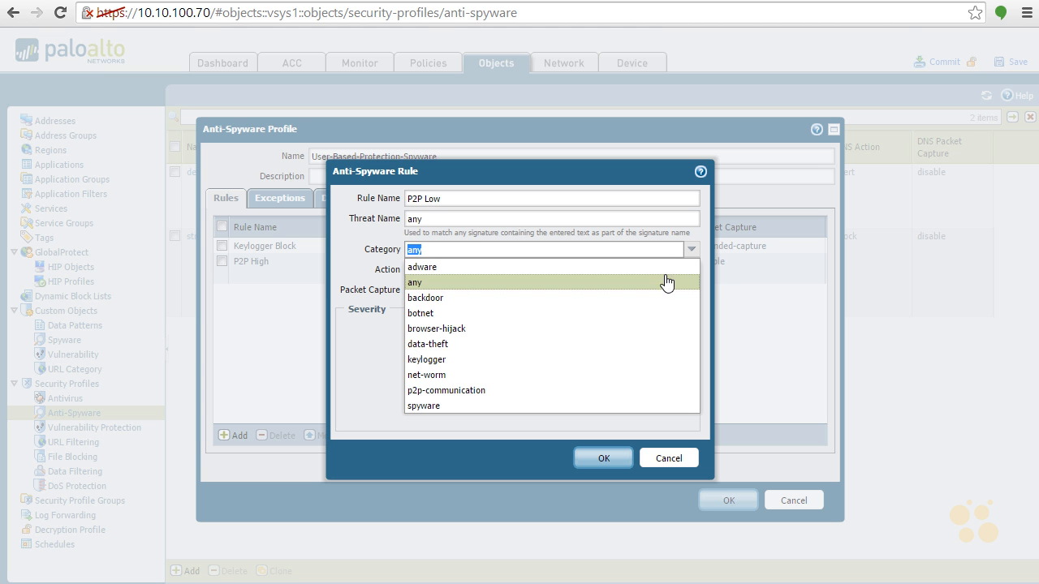
{"action": "left_click", "coordinate": [612, 391]}
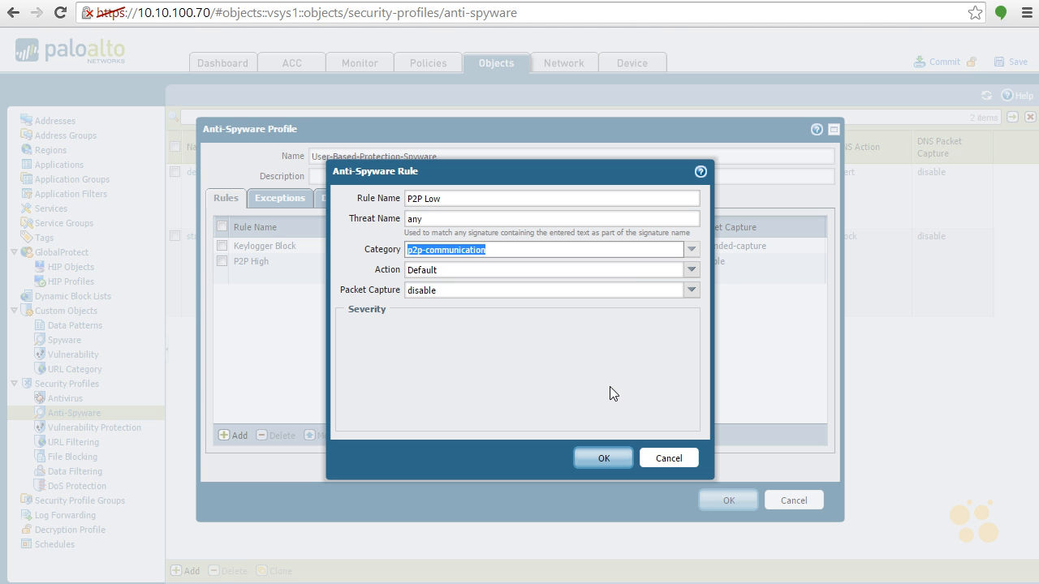
{"action": "left_click", "coordinate": [691, 269]}
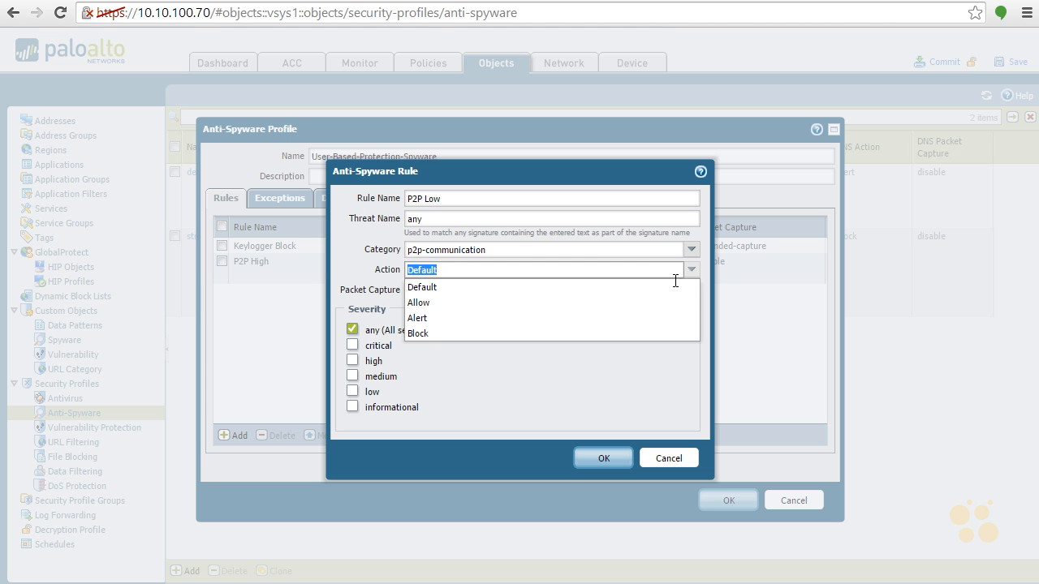
{"action": "left_click", "coordinate": [609, 318]}
{"action": "left_click", "coordinate": [352, 329]}
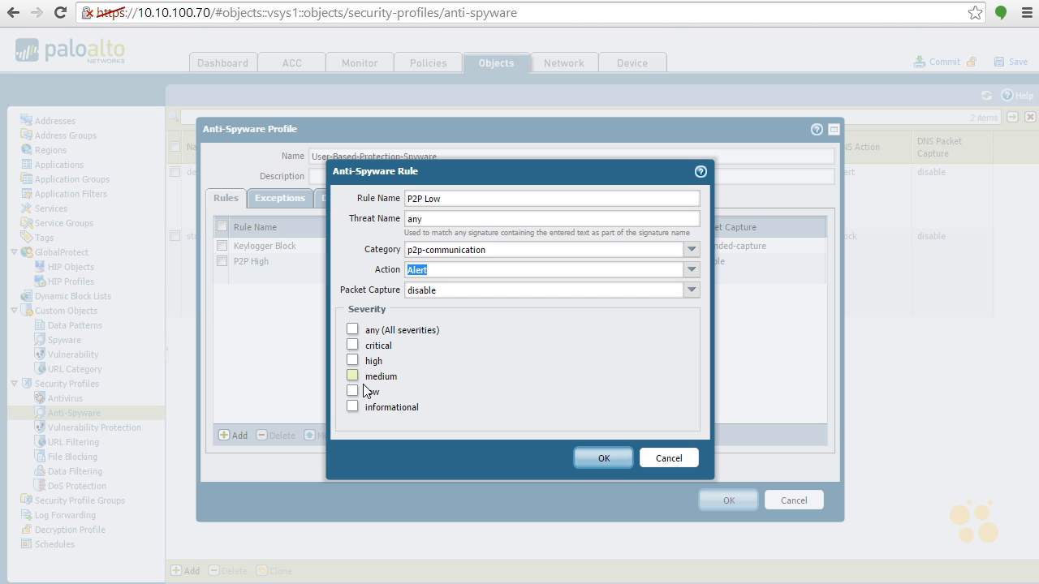
{"action": "left_click", "coordinate": [353, 376]}
{"action": "left_click", "coordinate": [352, 391]}
{"action": "left_click", "coordinate": [612, 463]}
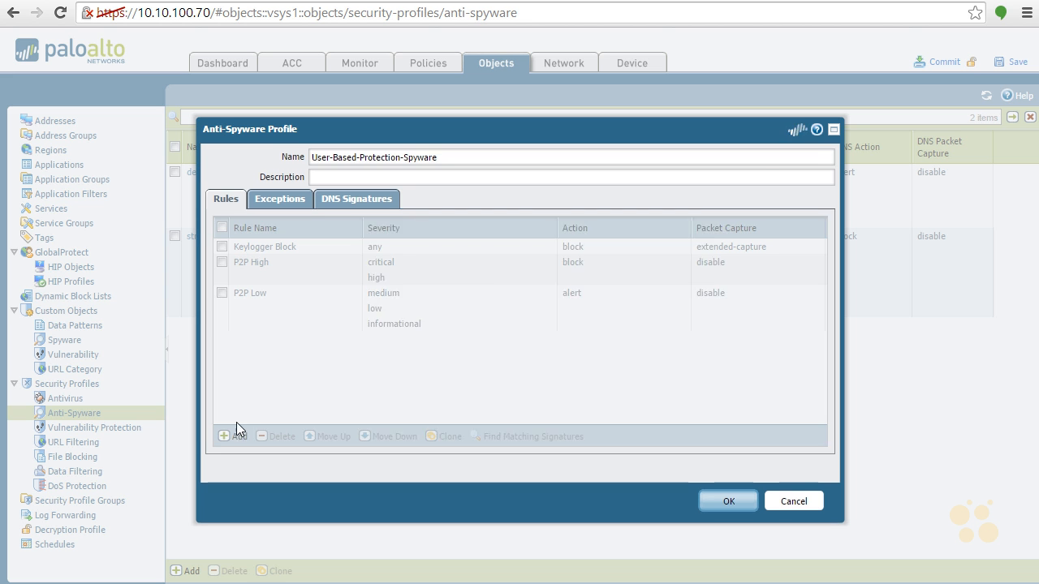
- Add a rule named Backdoor High with category backdoor, action Block and only the critical and high severities
{"action": "left_click", "coordinate": [236, 430]}
{"action": "type", "text": "Ba"}
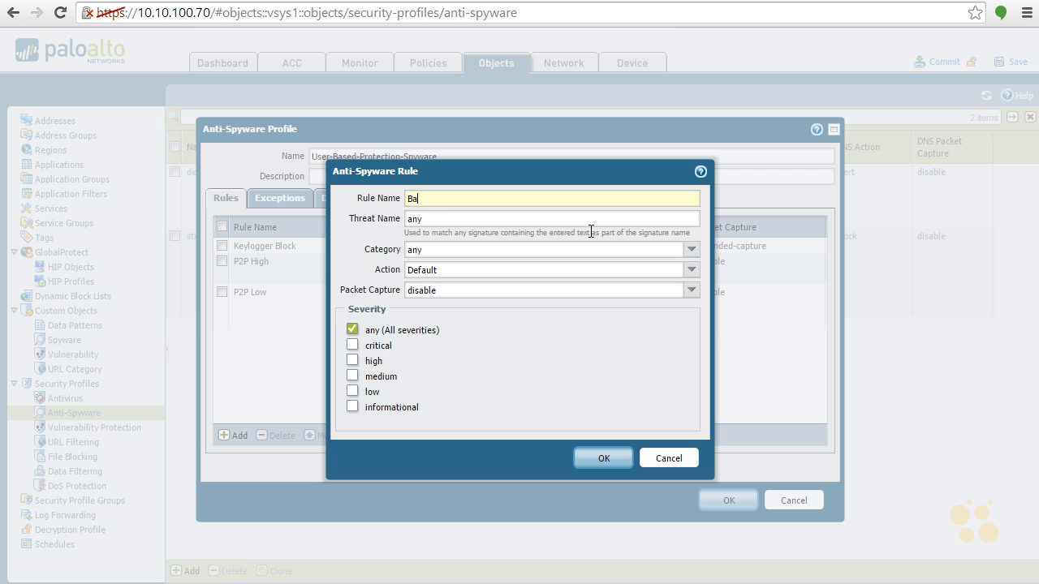
{"action": "type", "text": "ckdoor"}
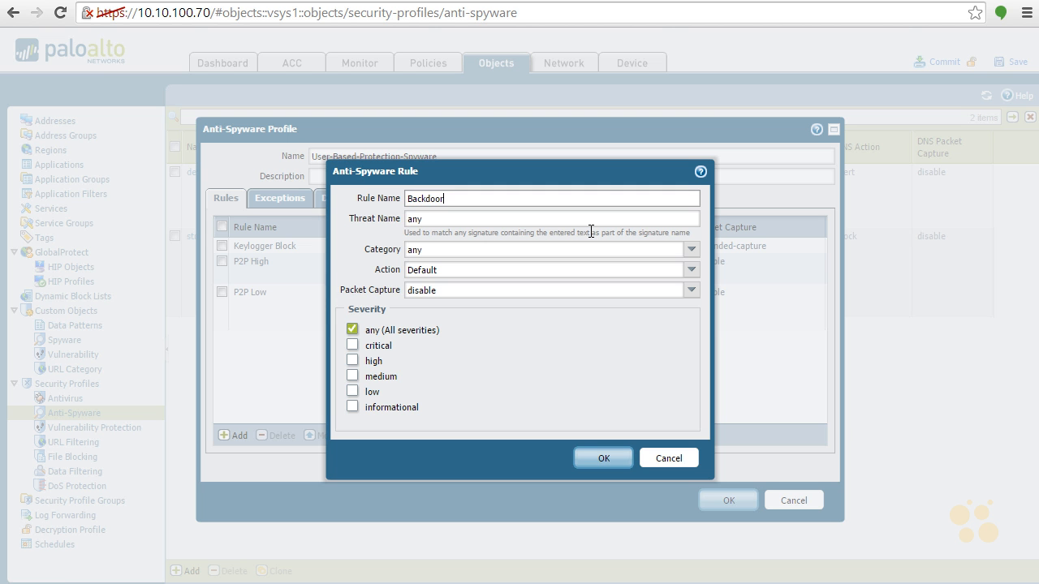
{"action": "type", "text": " High"}
{"action": "left_click", "coordinate": [691, 250]}
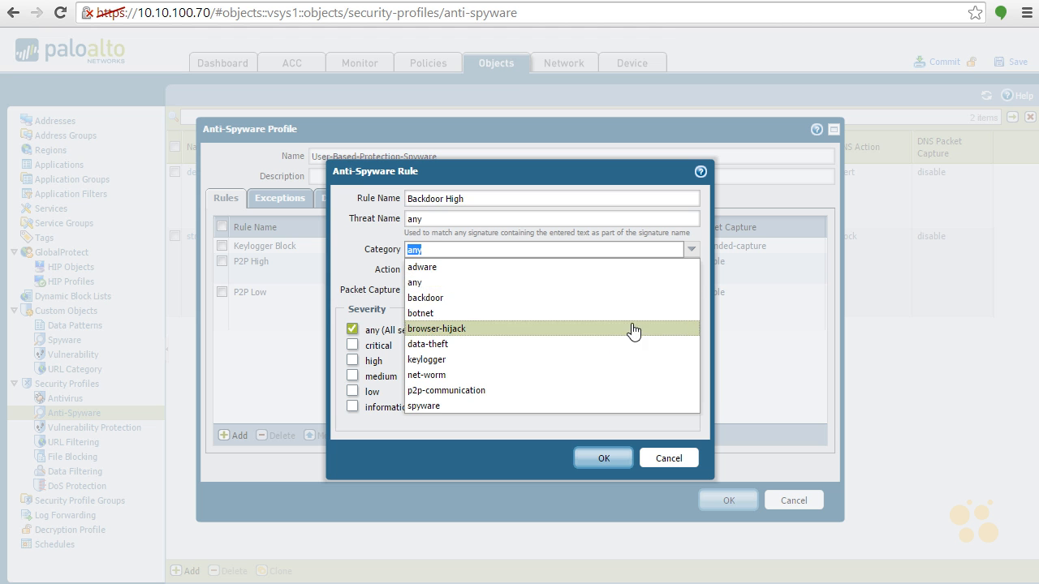
{"action": "left_click", "coordinate": [615, 297]}
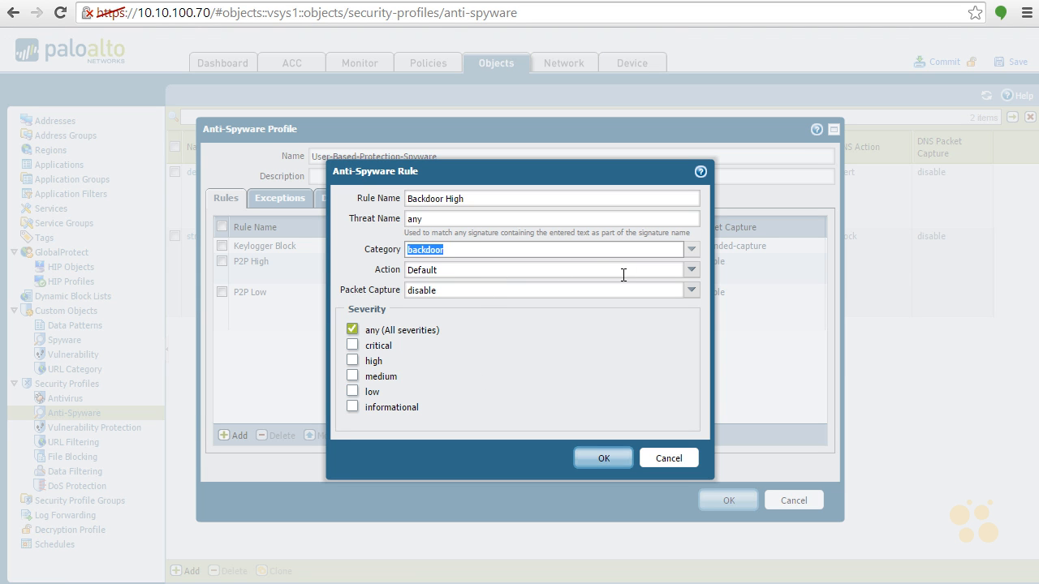
{"action": "left_click", "coordinate": [687, 272]}
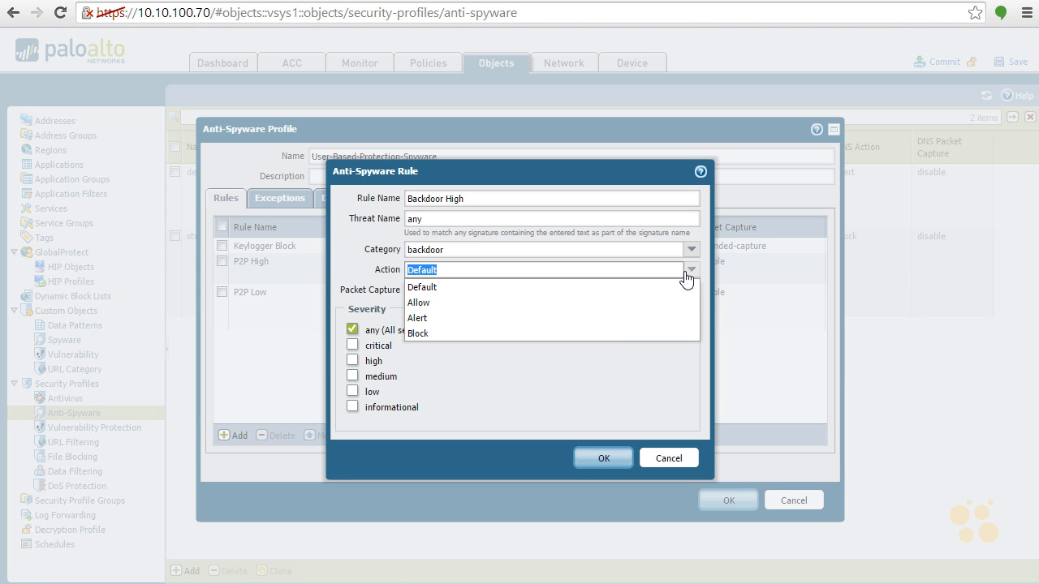
{"action": "left_click", "coordinate": [611, 334]}
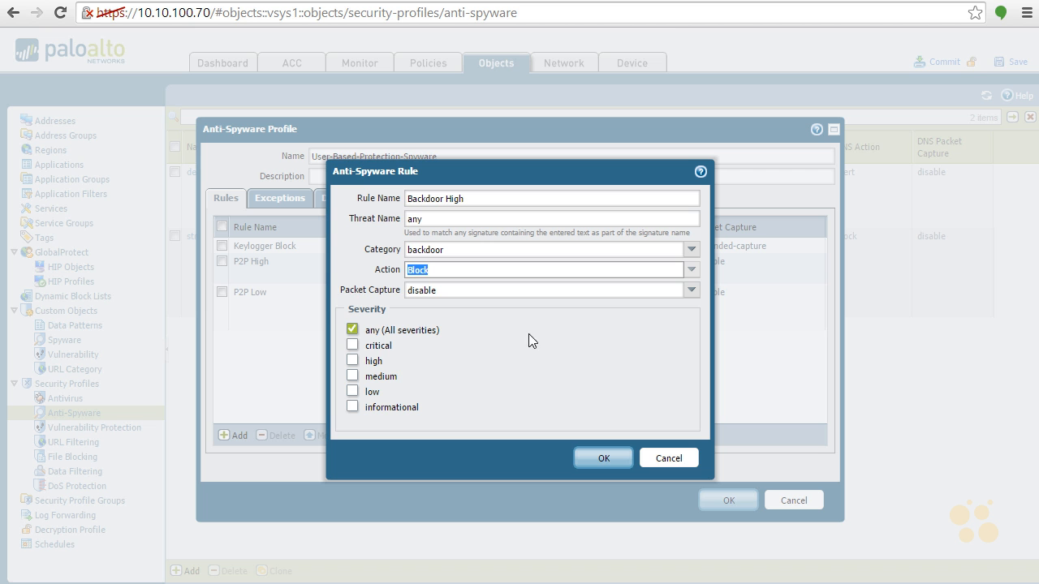
{"action": "left_click", "coordinate": [351, 329]}
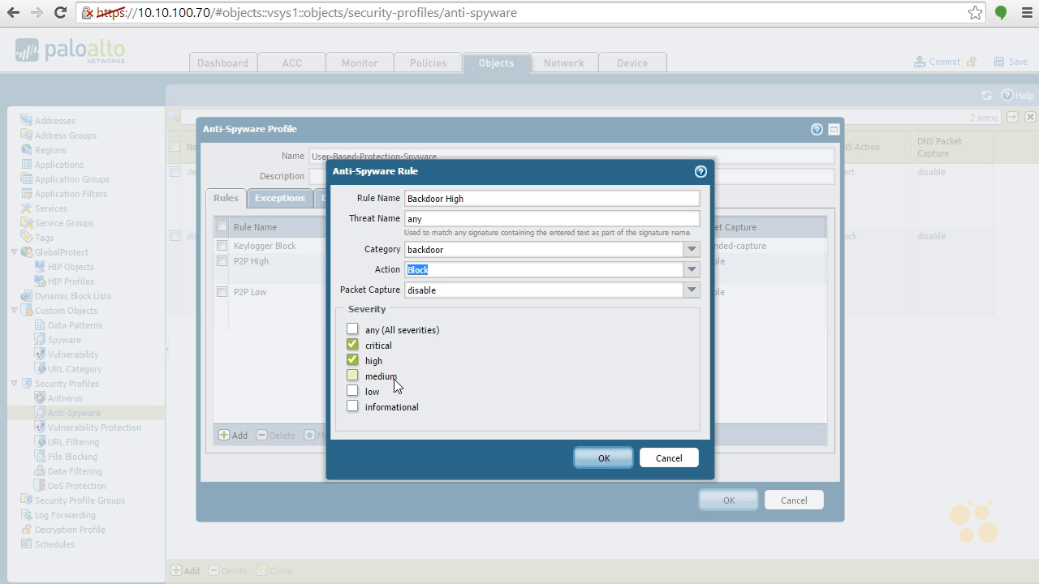
{"action": "left_click", "coordinate": [620, 459]}
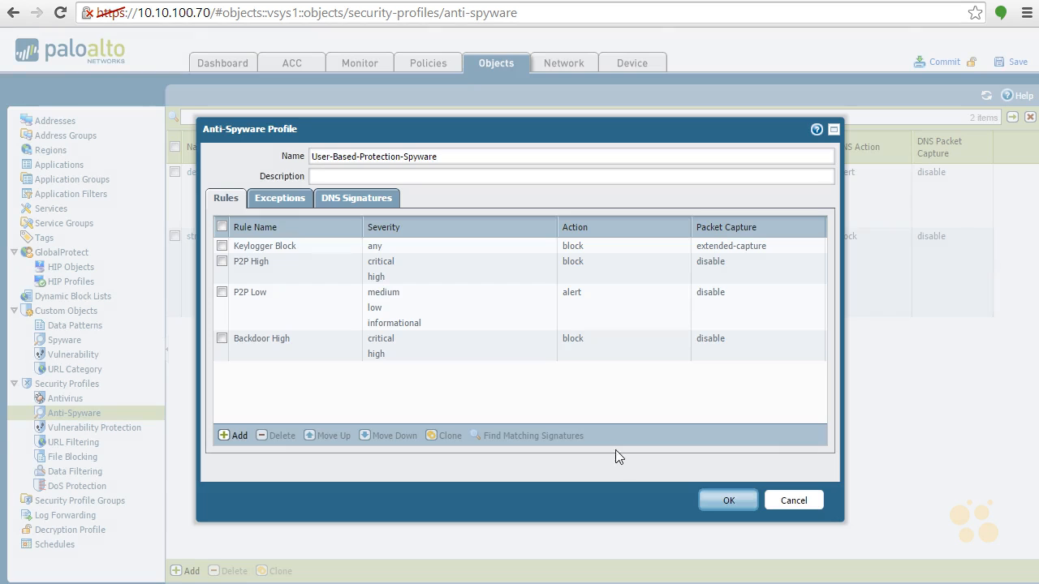
- Add a rule named Blackdoor Low with category backdoor, action Alert and only the medium, low and informational severities
{"action": "left_click", "coordinate": [232, 437]}
{"action": "type", "text": "Black"}
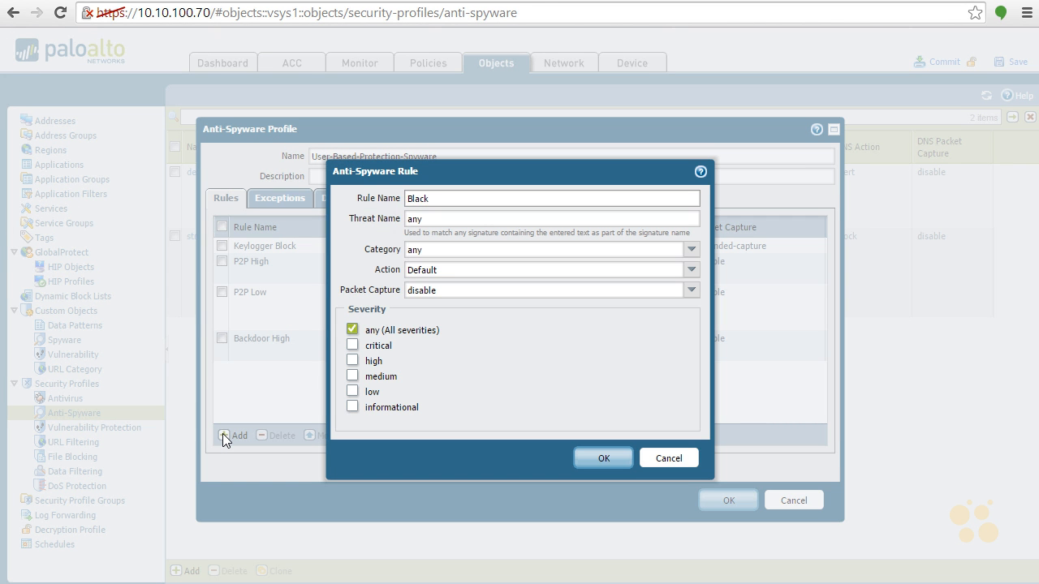
{"action": "type", "text": "door Low"}
{"action": "left_click", "coordinate": [587, 252]}
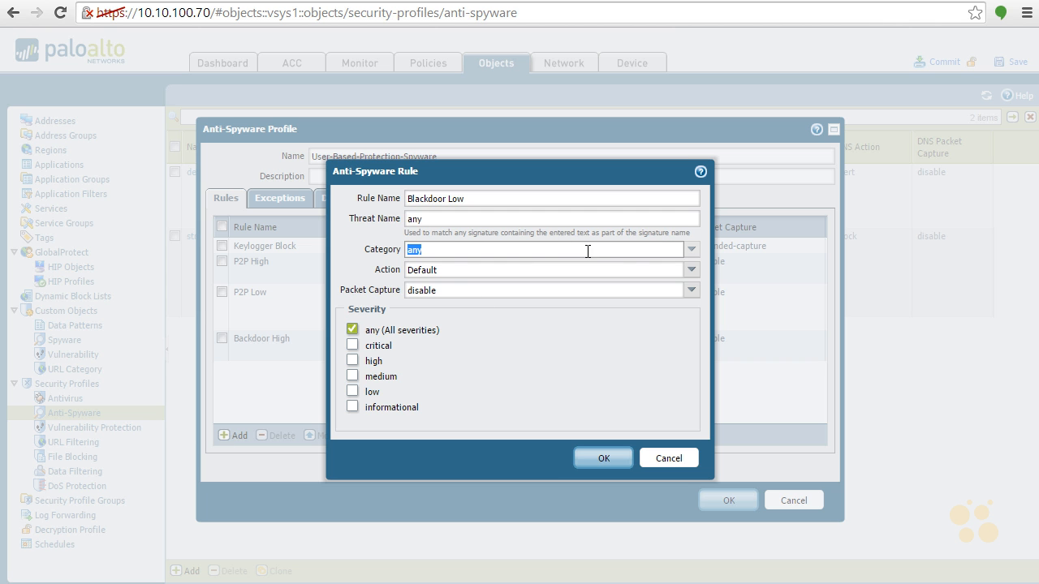
{"action": "left_click", "coordinate": [691, 250]}
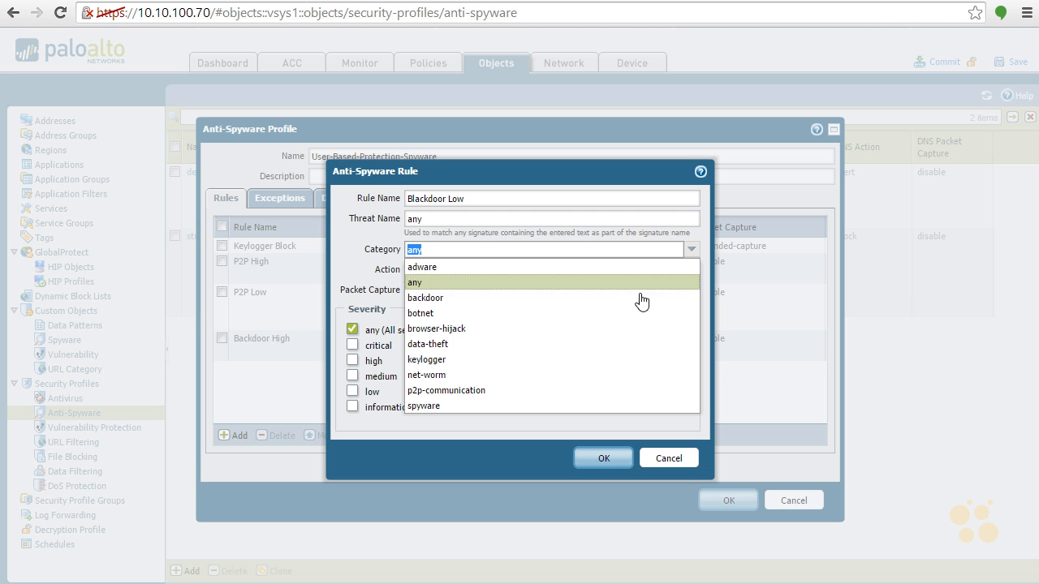
{"action": "left_click", "coordinate": [538, 297]}
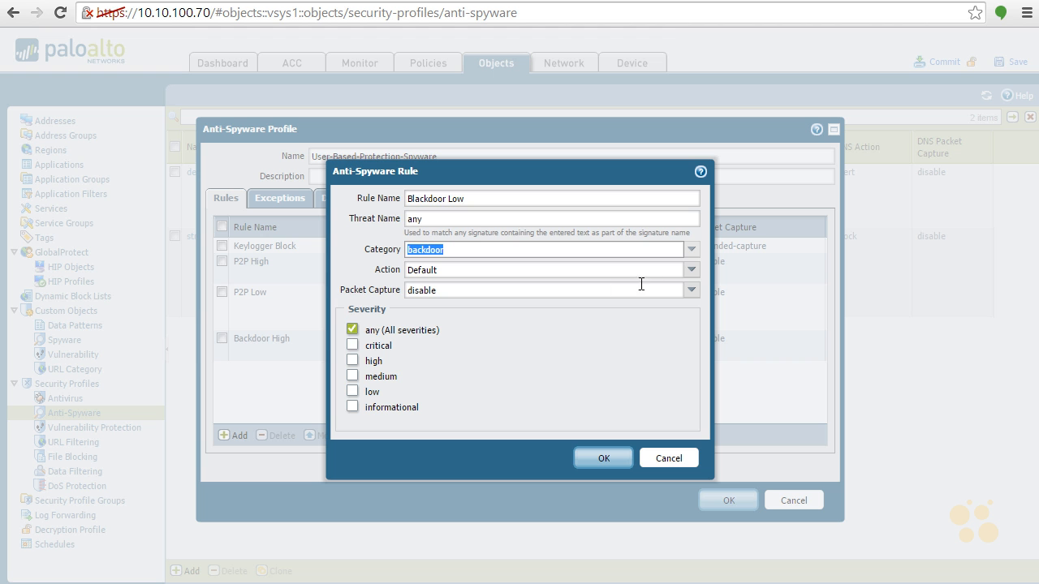
{"action": "left_click", "coordinate": [691, 272]}
{"action": "left_click", "coordinate": [588, 316]}
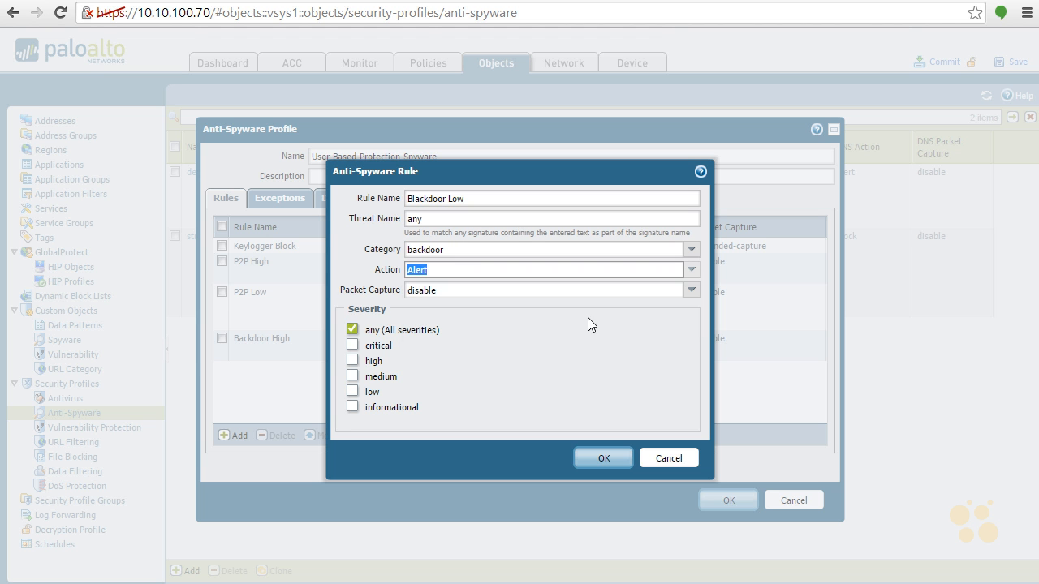
{"action": "left_click", "coordinate": [352, 333]}
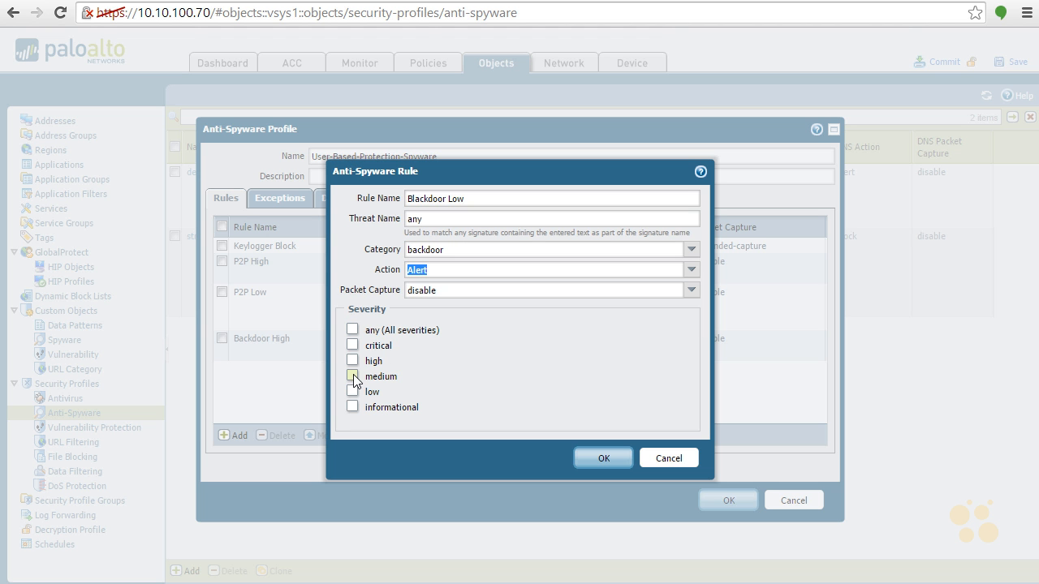
{"action": "left_click", "coordinate": [353, 408]}
{"action": "left_click", "coordinate": [607, 459]}
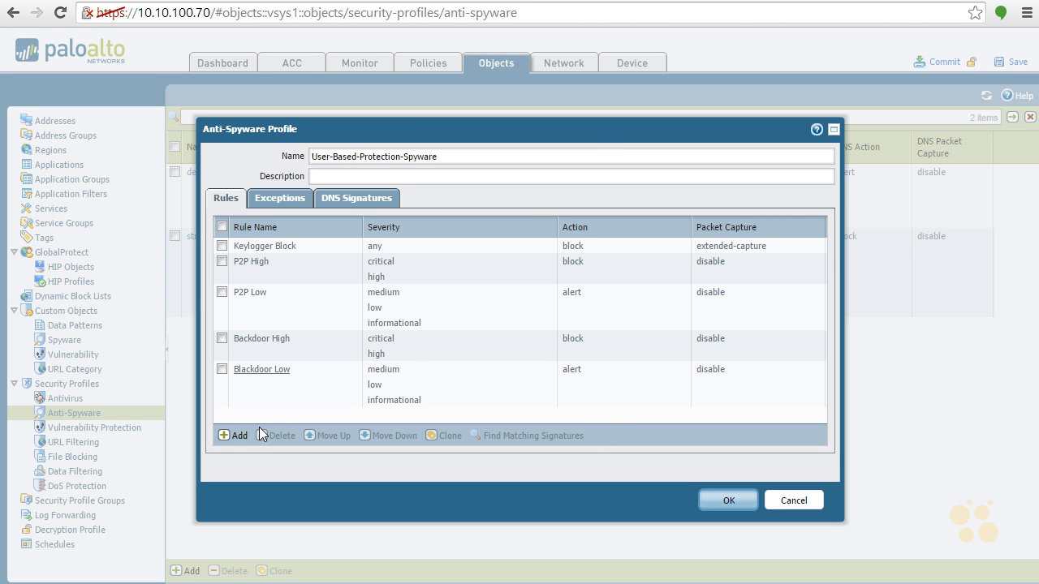
- Add a rule named Spyware to the profile, with category spyware and action Alert for all severities
{"action": "left_click", "coordinate": [227, 436]}
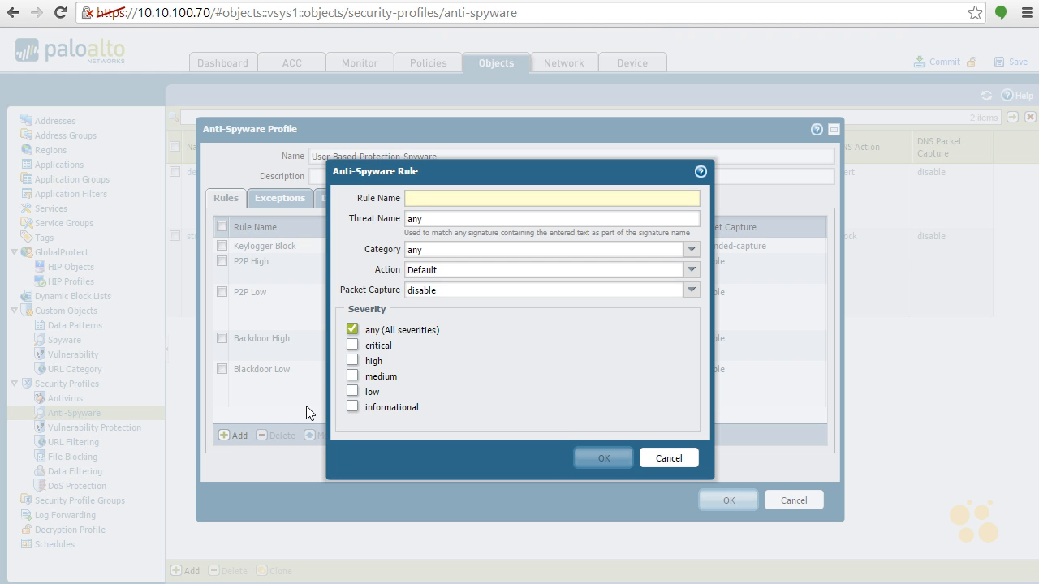
{"action": "type", "text": "So"}
{"action": "key", "text": "BackSpace"}
{"action": "type", "text": "pyeware"}
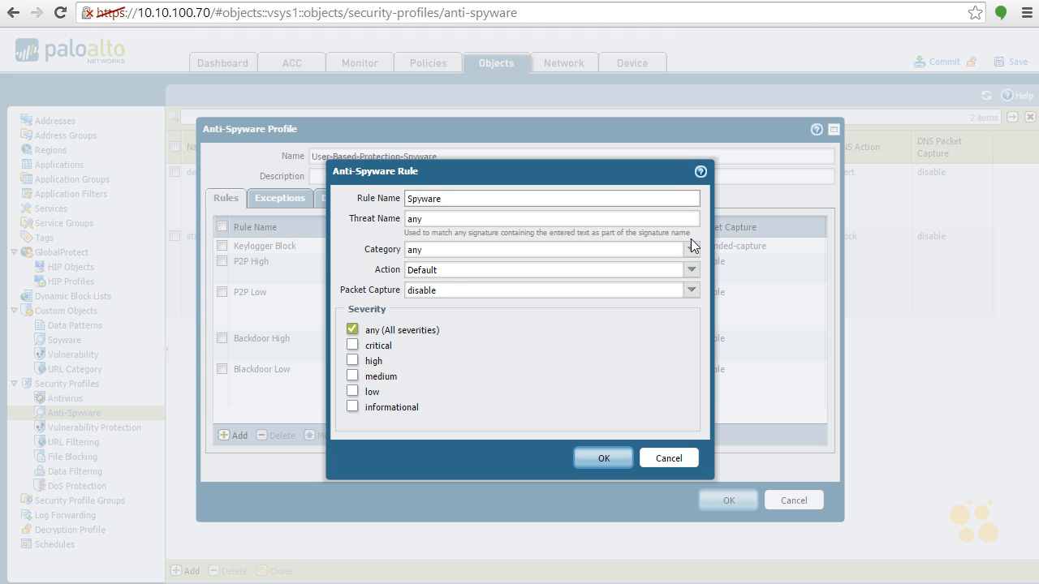
{"action": "left_click", "coordinate": [690, 243]}
{"action": "left_click", "coordinate": [597, 434]}
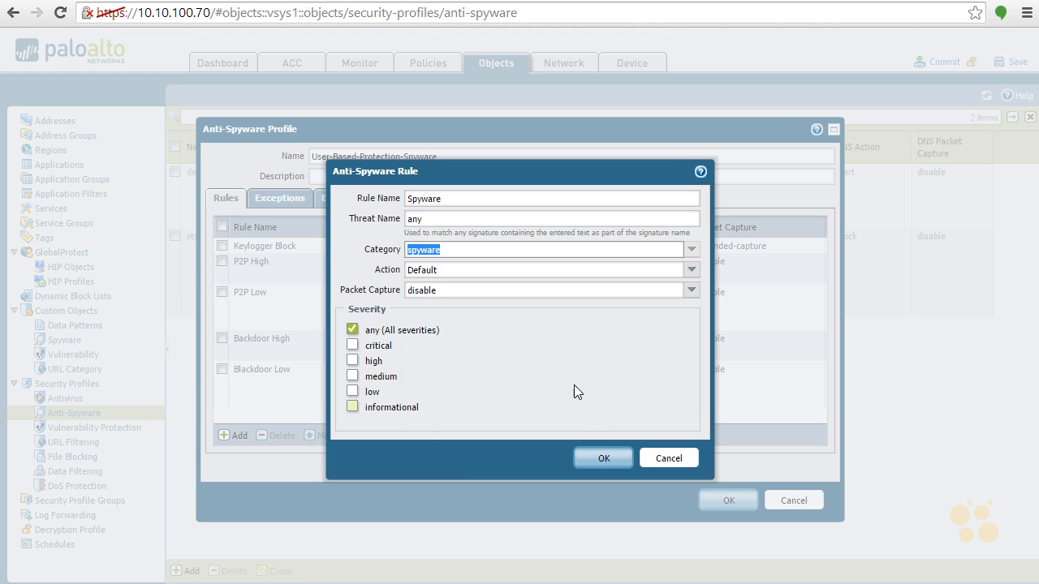
{"action": "left_click", "coordinate": [692, 271]}
{"action": "left_click", "coordinate": [591, 317]}
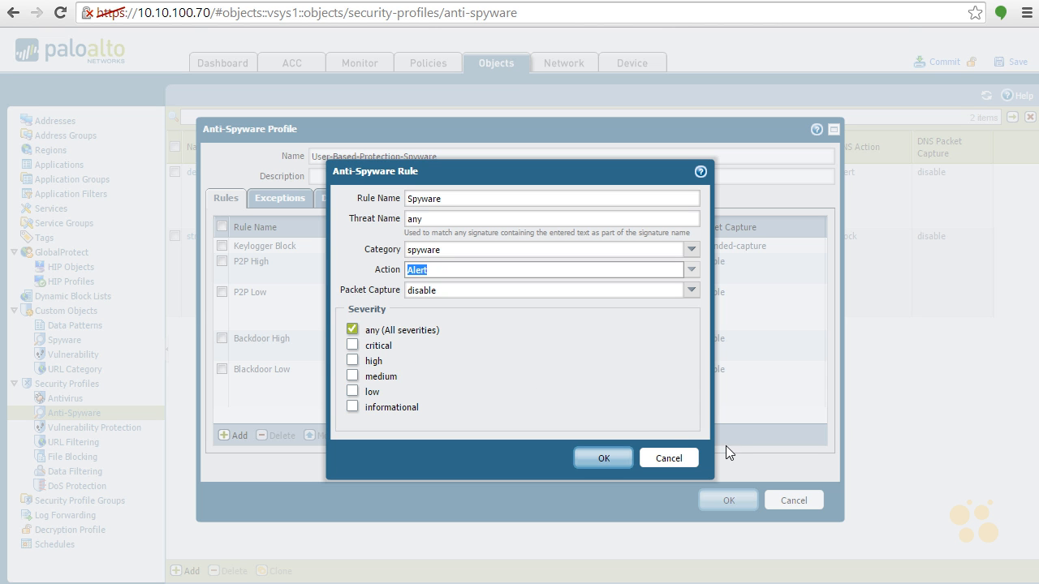
{"action": "left_click", "coordinate": [602, 456]}
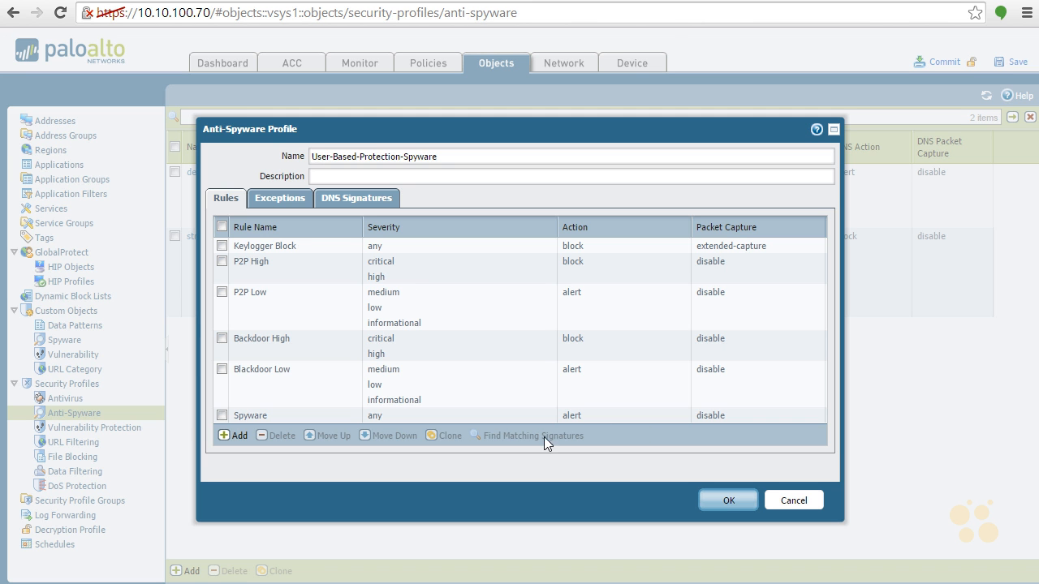
- Add a rule named Worms to the profile, with category net-worm and action Alert for all severities
{"action": "left_click", "coordinate": [231, 435]}
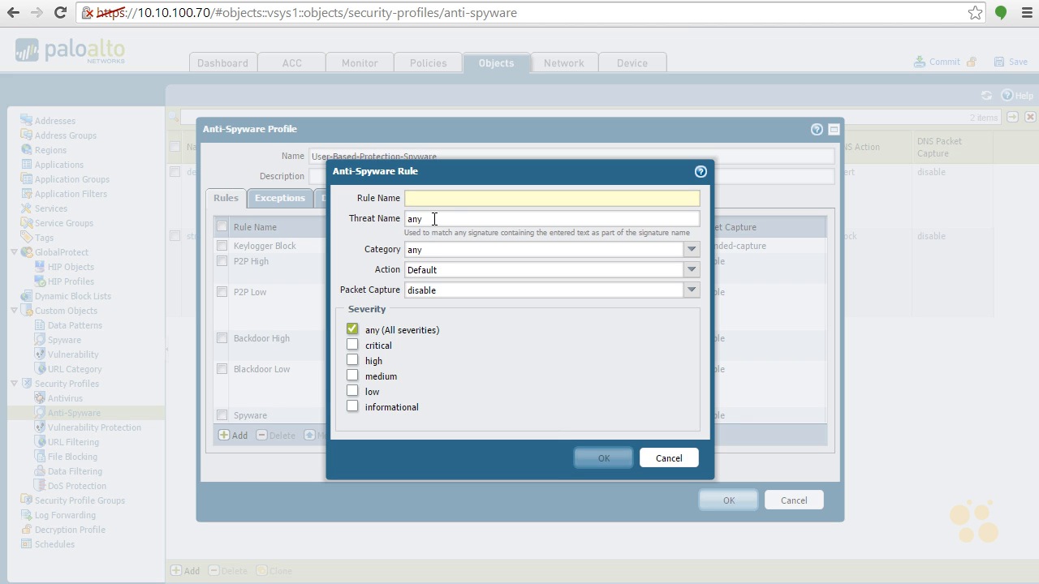
{"action": "type", "text": "Worms"}
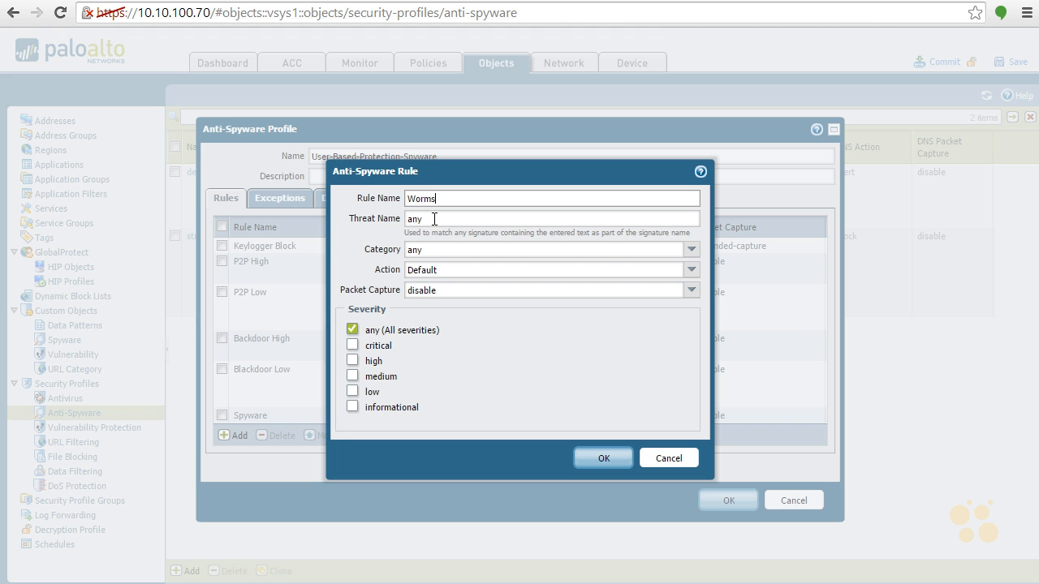
{"action": "left_click", "coordinate": [691, 249]}
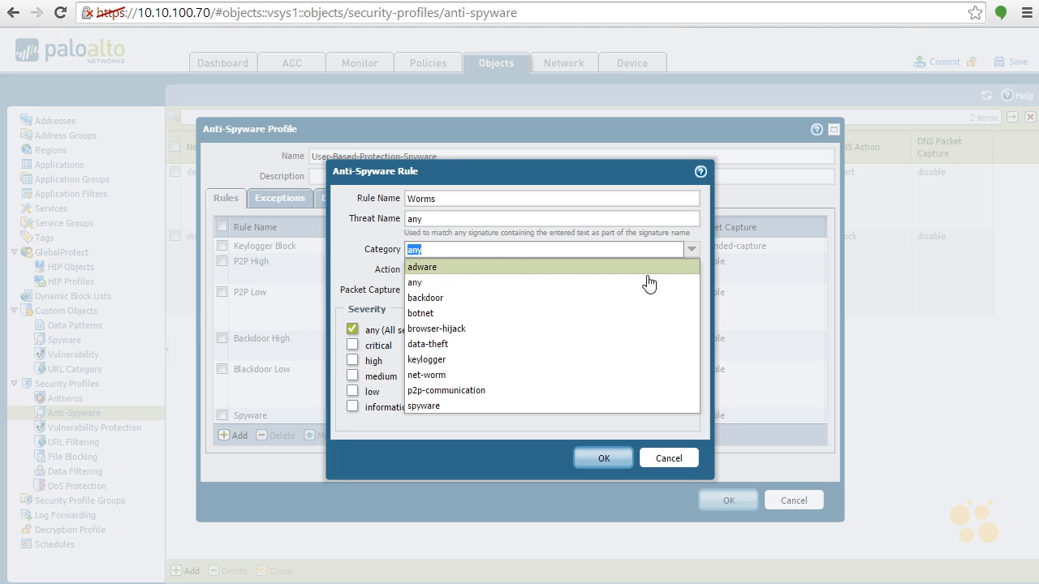
{"action": "left_click", "coordinate": [585, 374]}
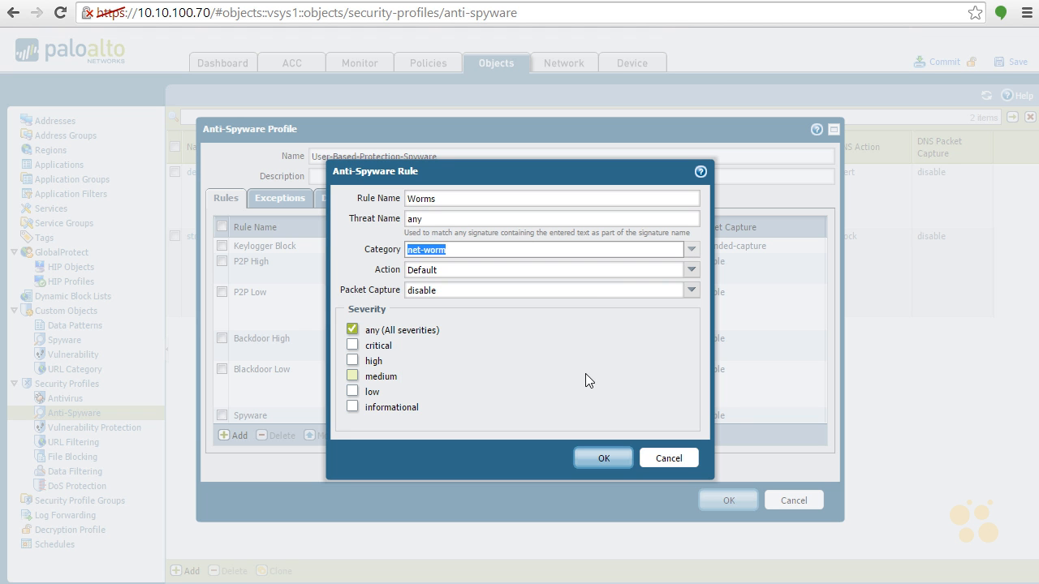
{"action": "left_click", "coordinate": [690, 269]}
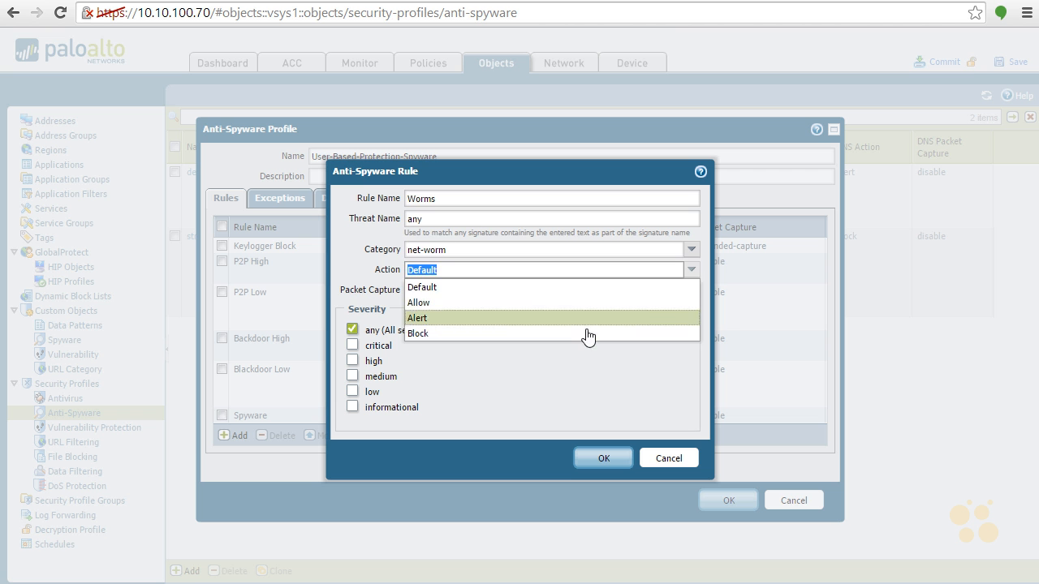
{"action": "left_click", "coordinate": [577, 317]}
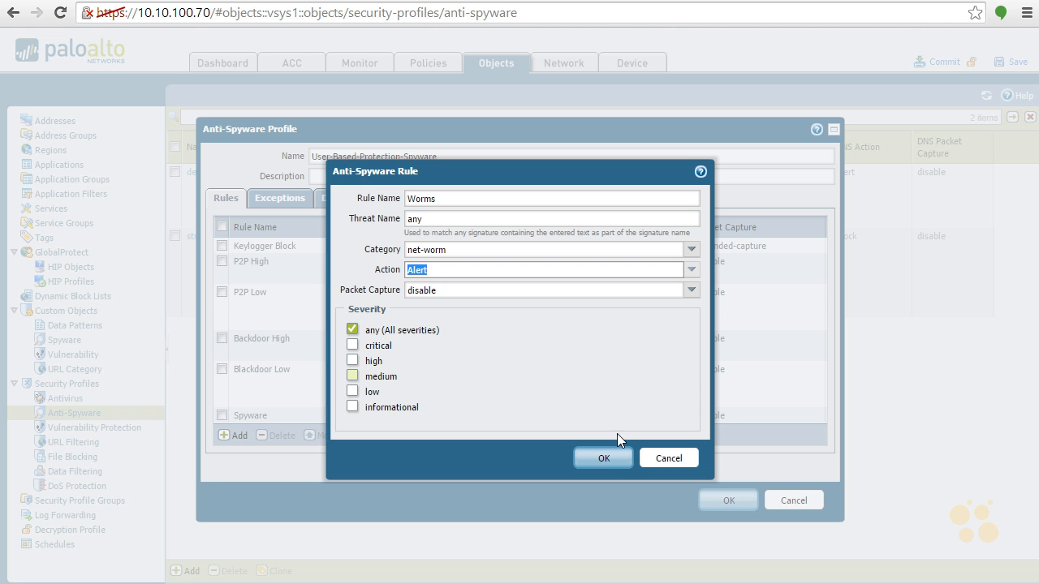
{"action": "left_click", "coordinate": [603, 459]}
- Add a rule named Botnet to the profile, with category botnet and action Alert for all severities
{"action": "left_click", "coordinate": [233, 435]}
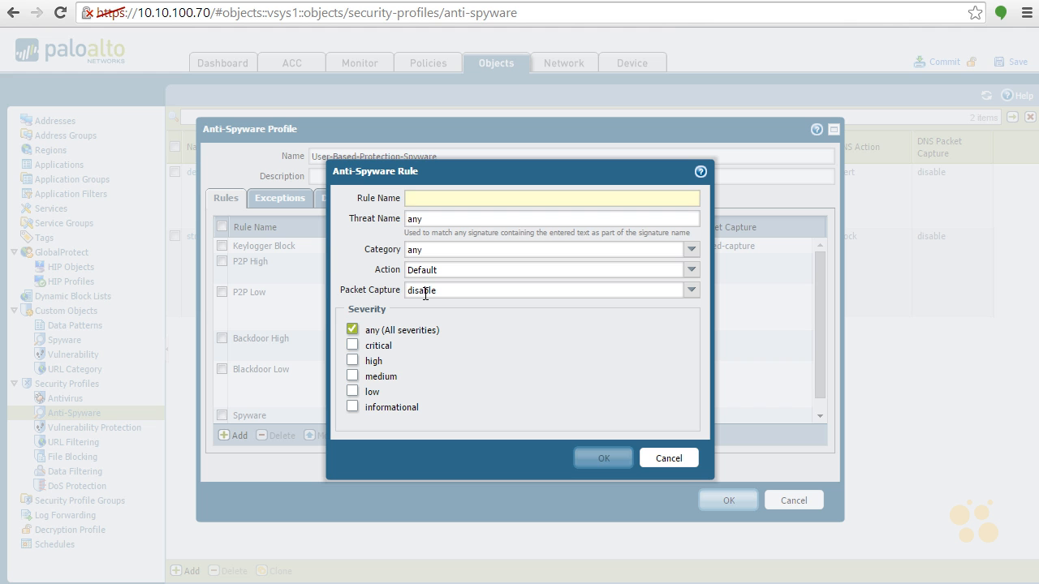
{"action": "type", "text": "Botnet"}
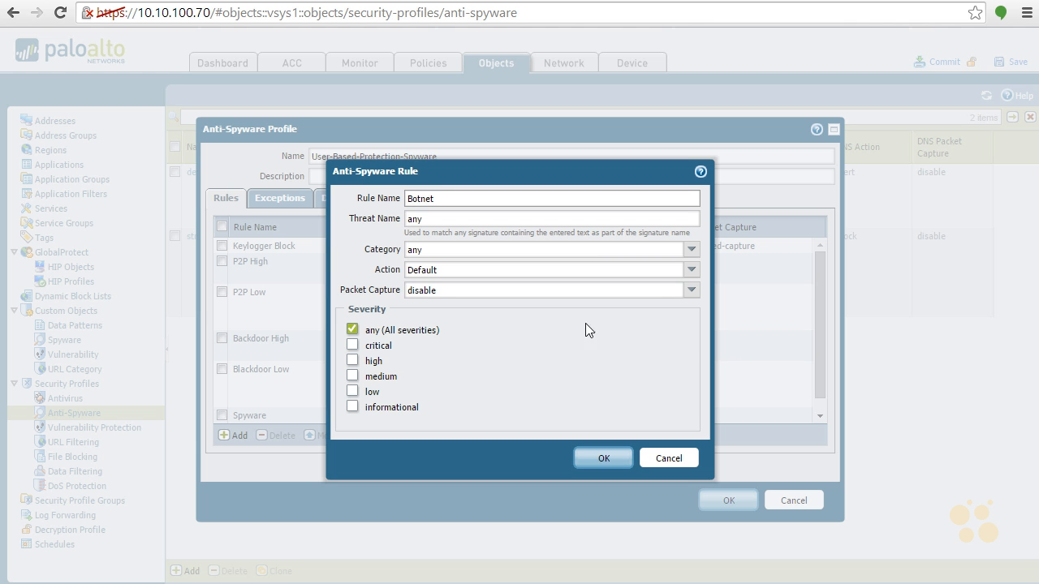
{"action": "left_click", "coordinate": [689, 252]}
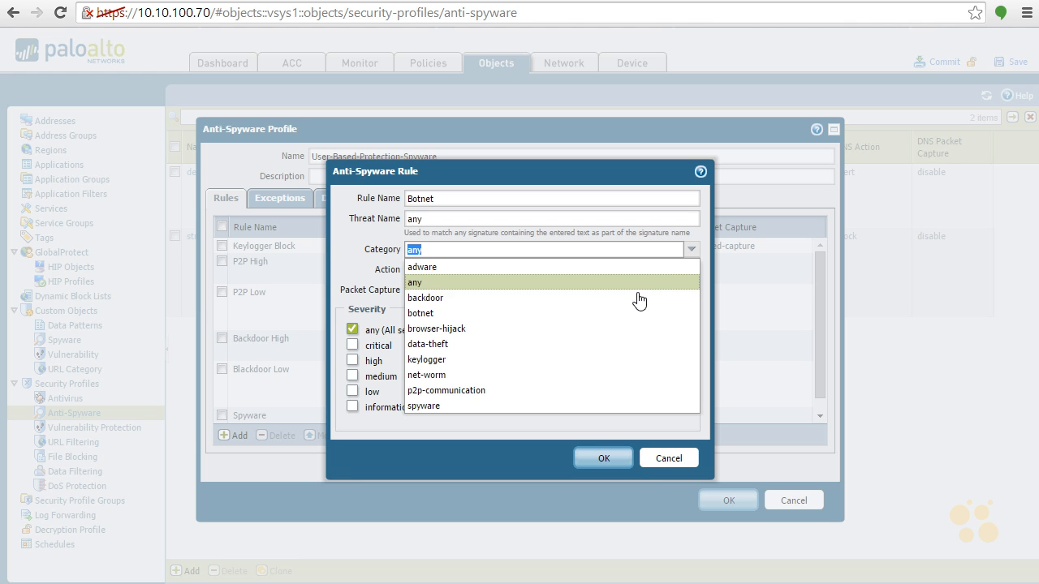
{"action": "left_click", "coordinate": [625, 314]}
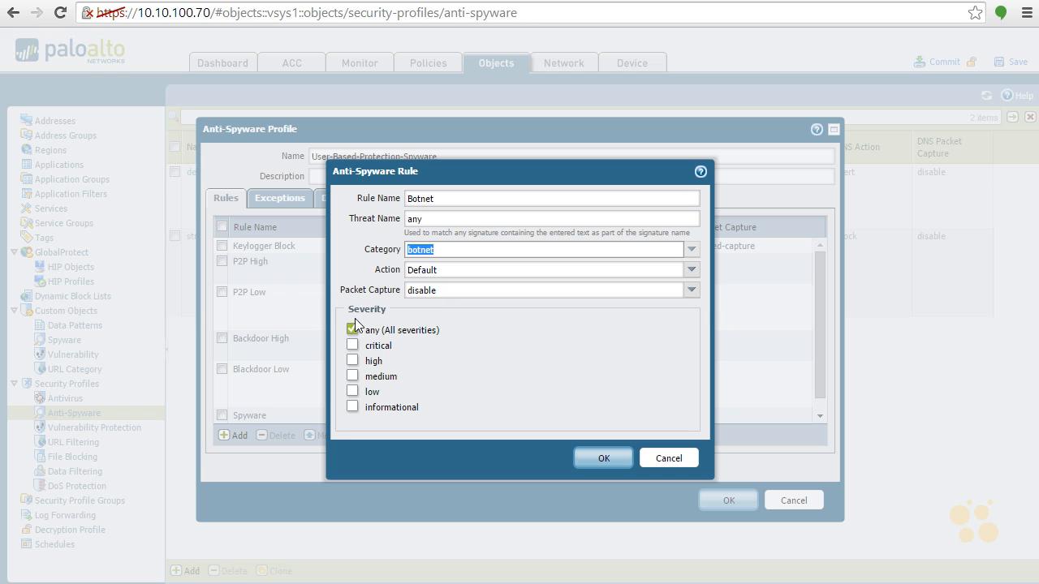
{"action": "left_click", "coordinate": [687, 271]}
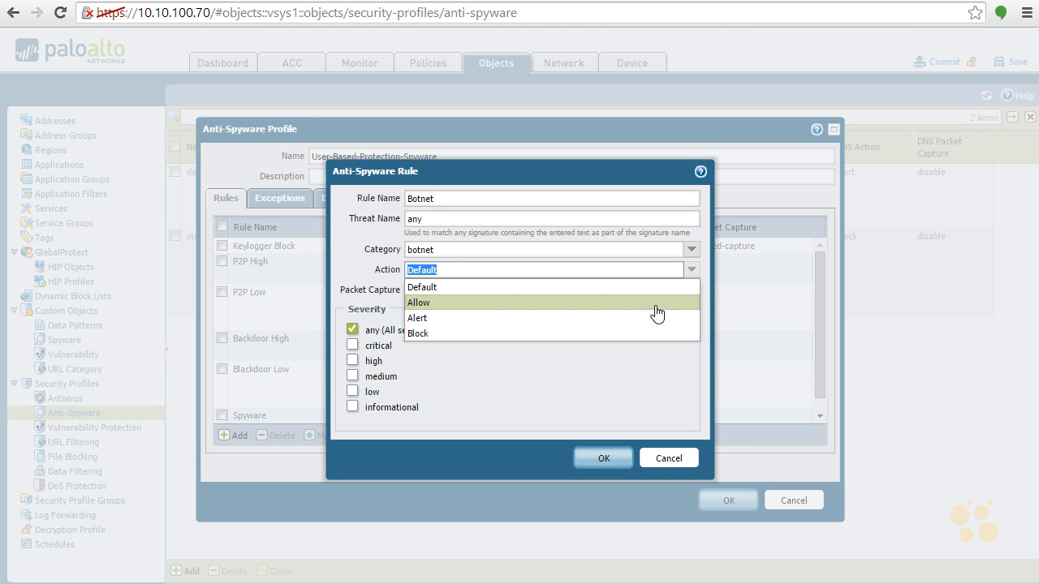
{"action": "left_click", "coordinate": [651, 321]}
{"action": "left_click", "coordinate": [598, 457]}
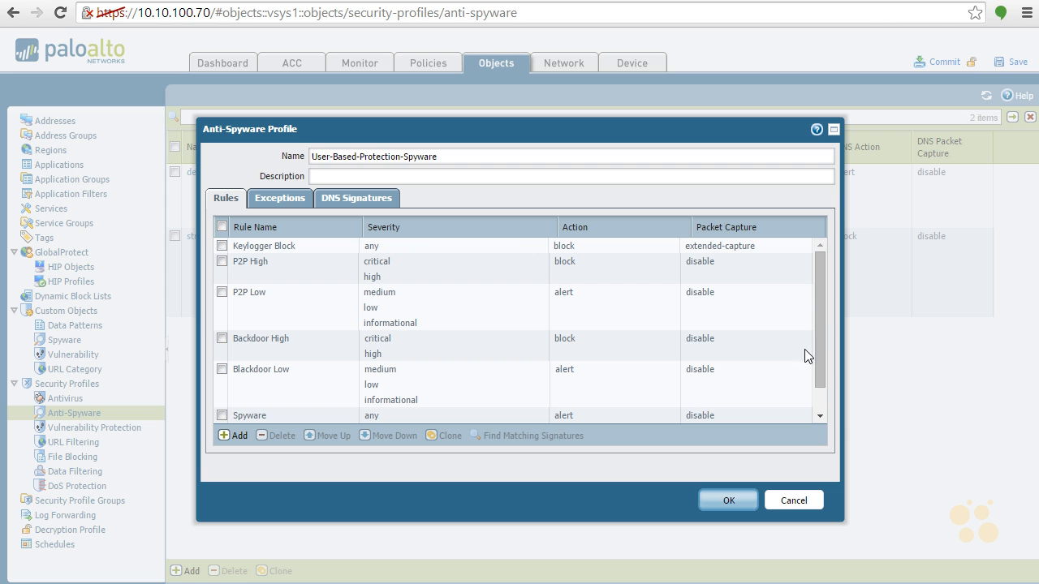
- Review the rule list of the User-Based-Protection-Spyware profile and save the profile
{"action": "left_click_drag", "start_coordinate": [818, 308], "coordinate": [821, 269]}
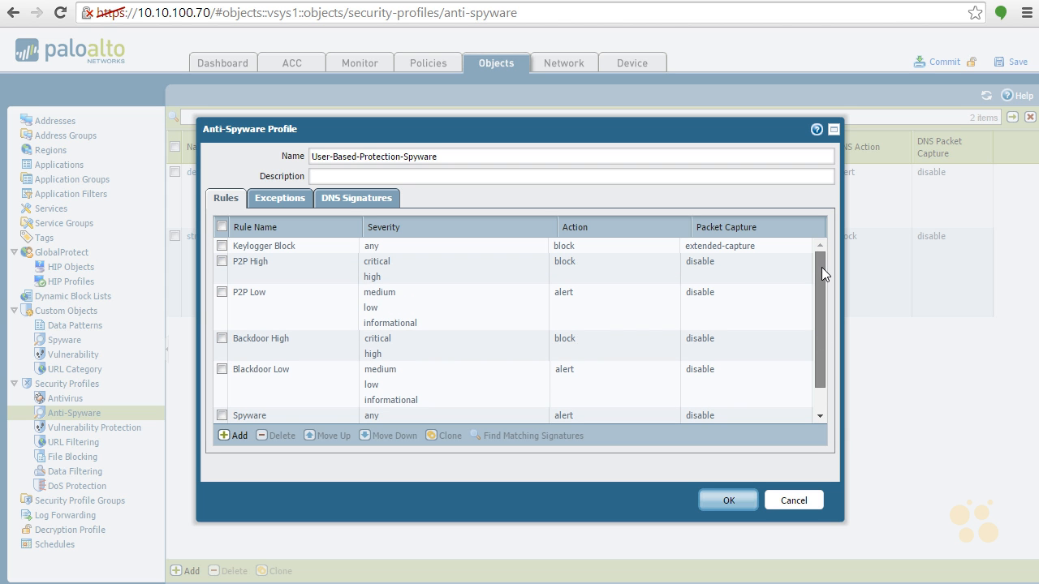
{"action": "left_click_drag", "start_coordinate": [815, 301], "coordinate": [815, 340]}
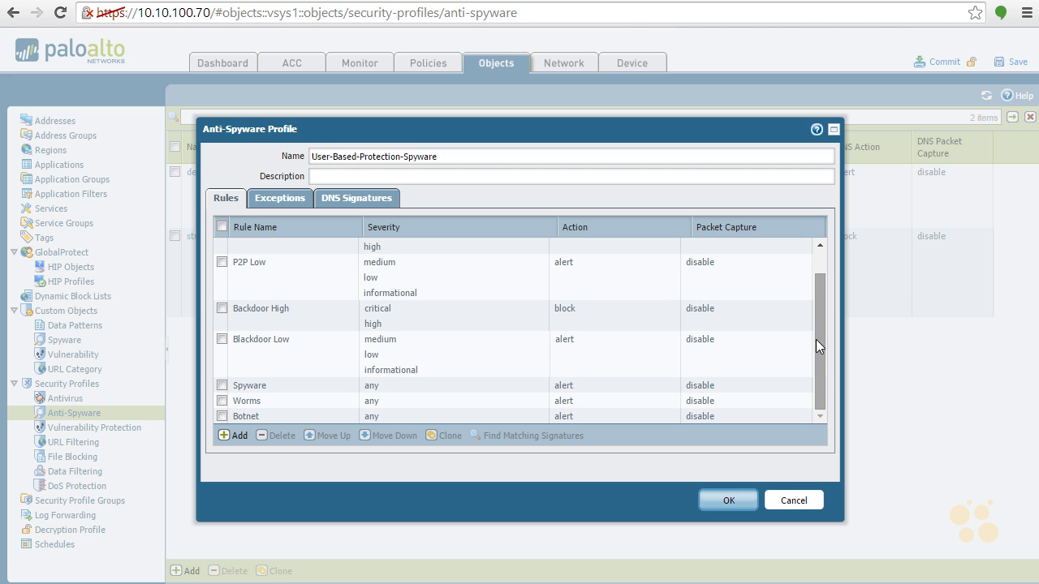
{"action": "left_click", "coordinate": [720, 502]}
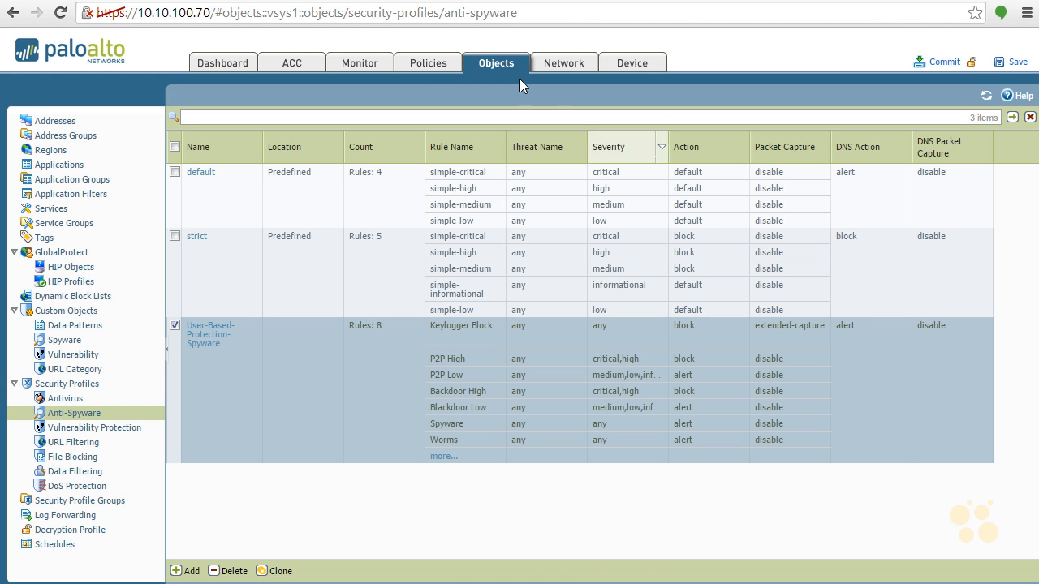
- Assign the User-Based-Protection-Spyware anti-spyware profile to the security policy rule allowing dns, flash, ping, ssl and web-browsing to the Internet zone
{"action": "left_click", "coordinate": [428, 65]}
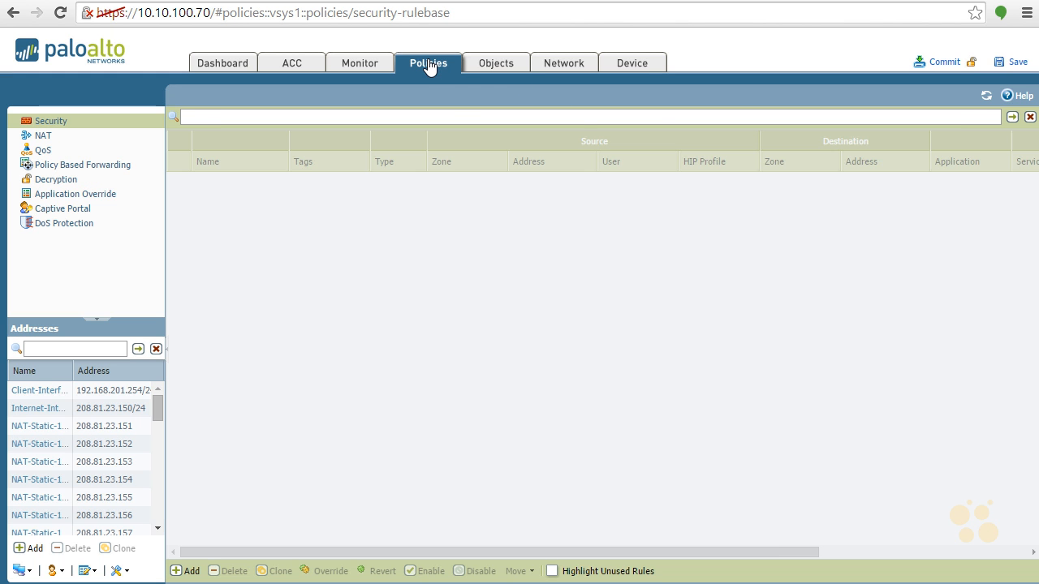
{"action": "left_click_drag", "start_coordinate": [733, 552], "coordinate": [951, 476]}
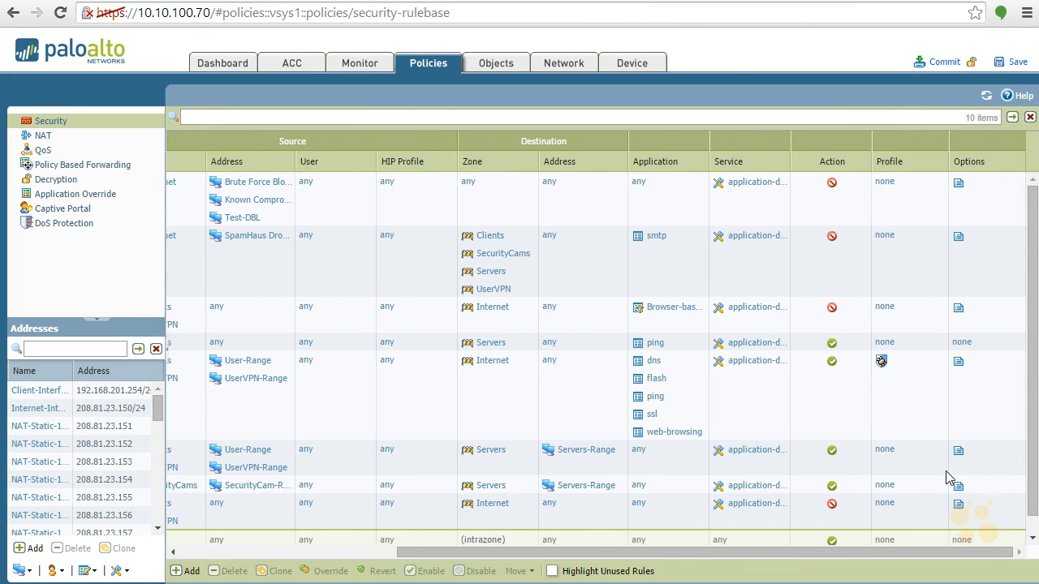
{"action": "left_click", "coordinate": [913, 366]}
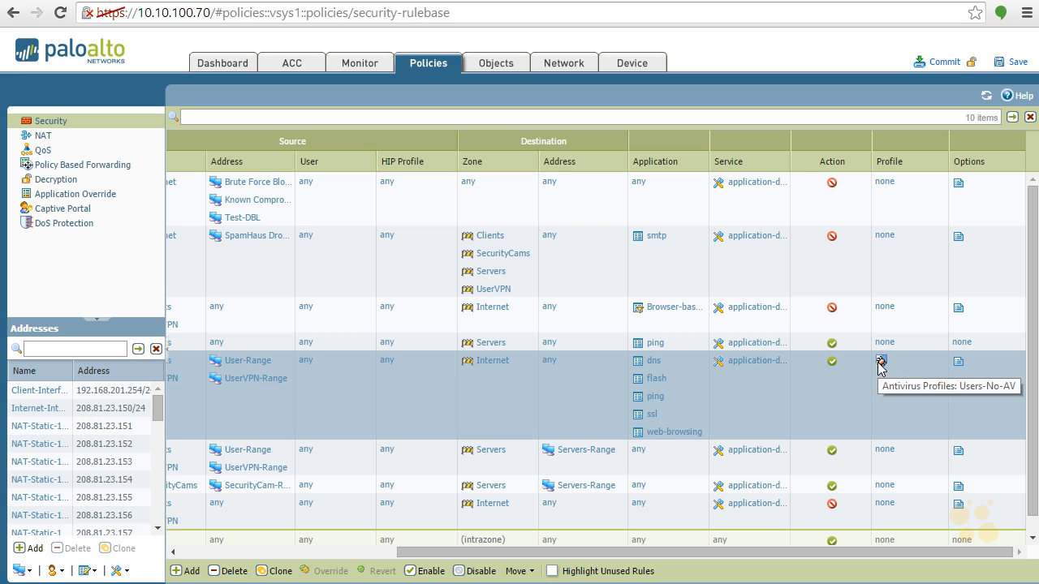
{"action": "left_click", "coordinate": [879, 362]}
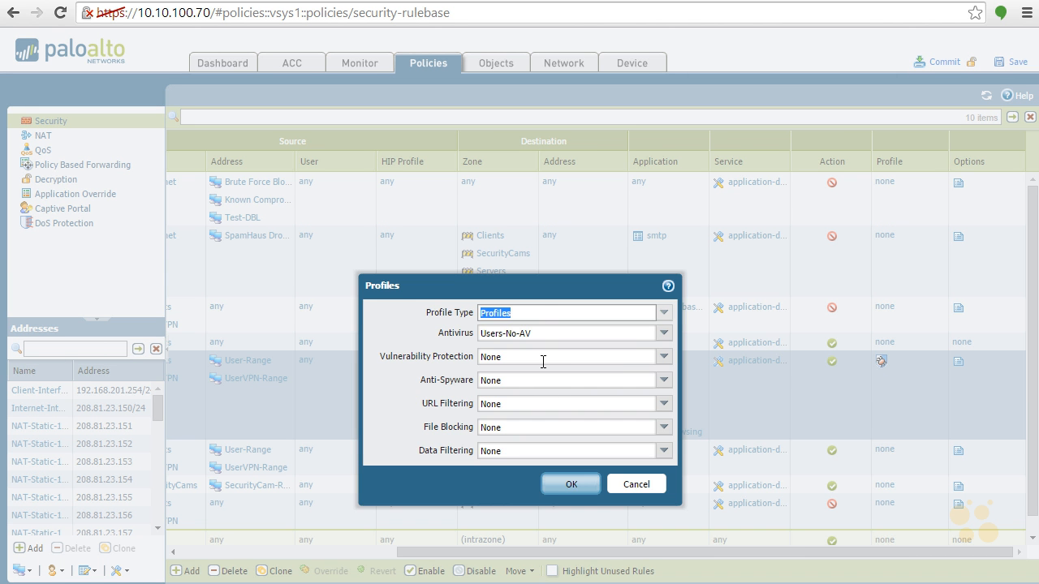
{"action": "left_click", "coordinate": [664, 380]}
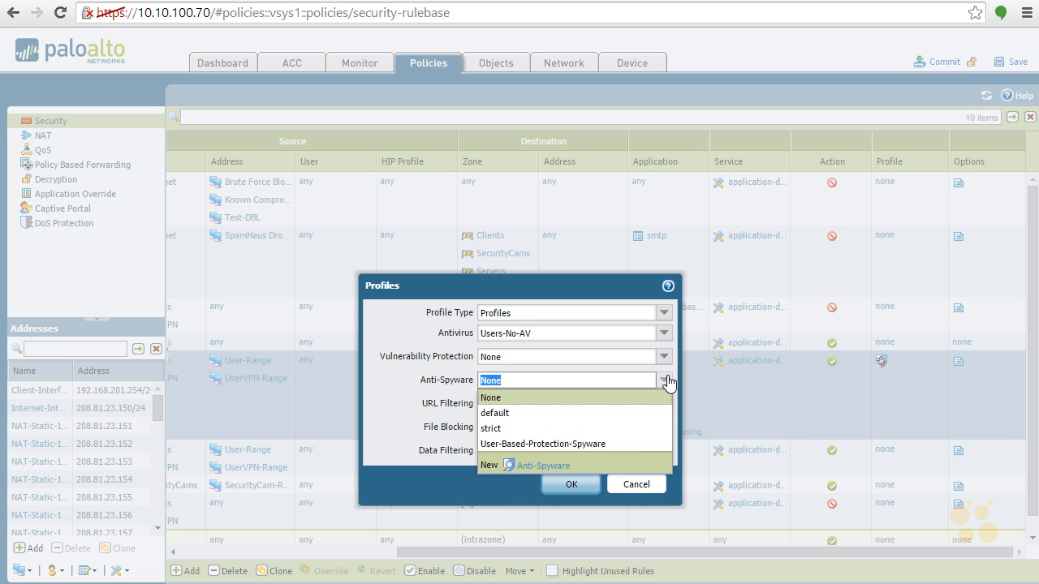
{"action": "left_click", "coordinate": [617, 444]}
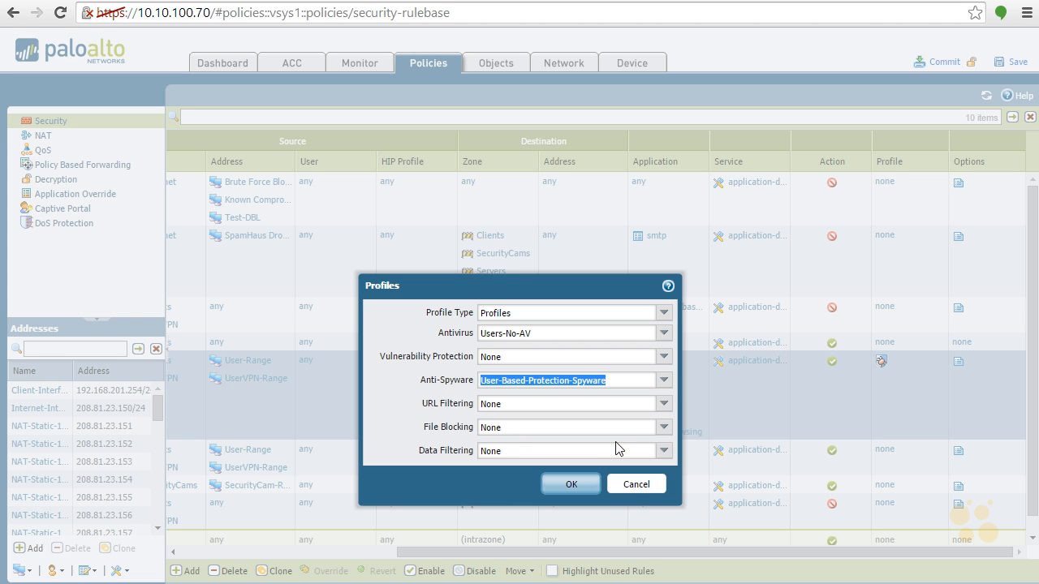
{"action": "left_click", "coordinate": [577, 485]}
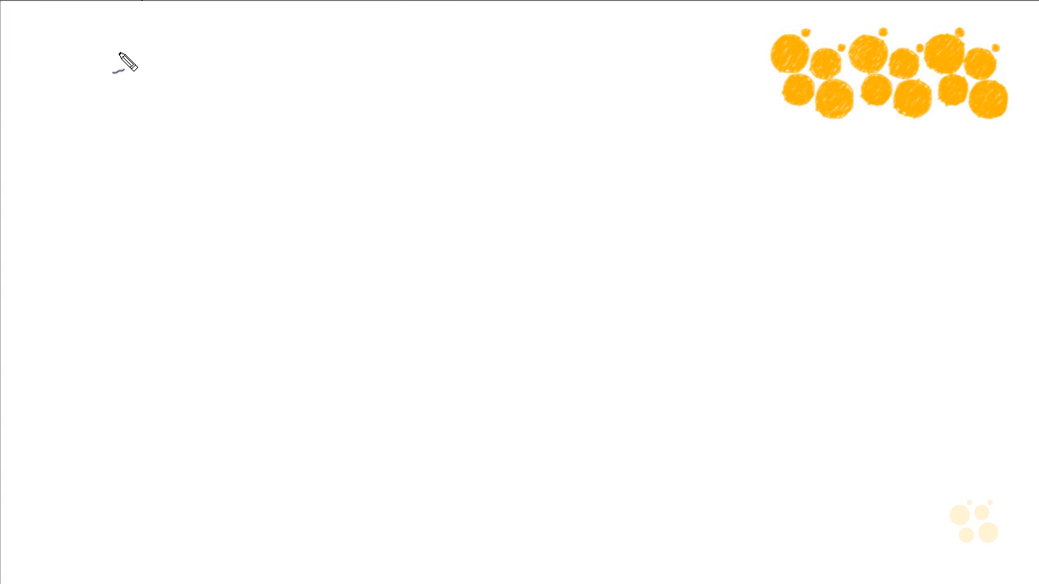
- On the blank whiteboard, handwrite the heading Anti-Spyware in blue and start an indented line beneath it with Th
{"action": "mouse_move", "coordinate": [63, 87]}
{"action": "left_mouse_down"}
{"action": "mouse_move", "coordinate": [86, 62]}
{"action": "mouse_move", "coordinate": [97, 73]}
{"action": "mouse_move", "coordinate": [87, 73]}
{"action": "mouse_move", "coordinate": [141, 68]}
{"action": "left_mouse_up"}
{"action": "mouse_move", "coordinate": [145, 76]}
{"action": "left_mouse_down"}
{"action": "mouse_move", "coordinate": [185, 75]}
{"action": "mouse_move", "coordinate": [255, 105]}
{"action": "mouse_move", "coordinate": [304, 75]}
{"action": "mouse_move", "coordinate": [341, 81]}
{"action": "mouse_move", "coordinate": [355, 71]}
{"action": "left_mouse_up"}
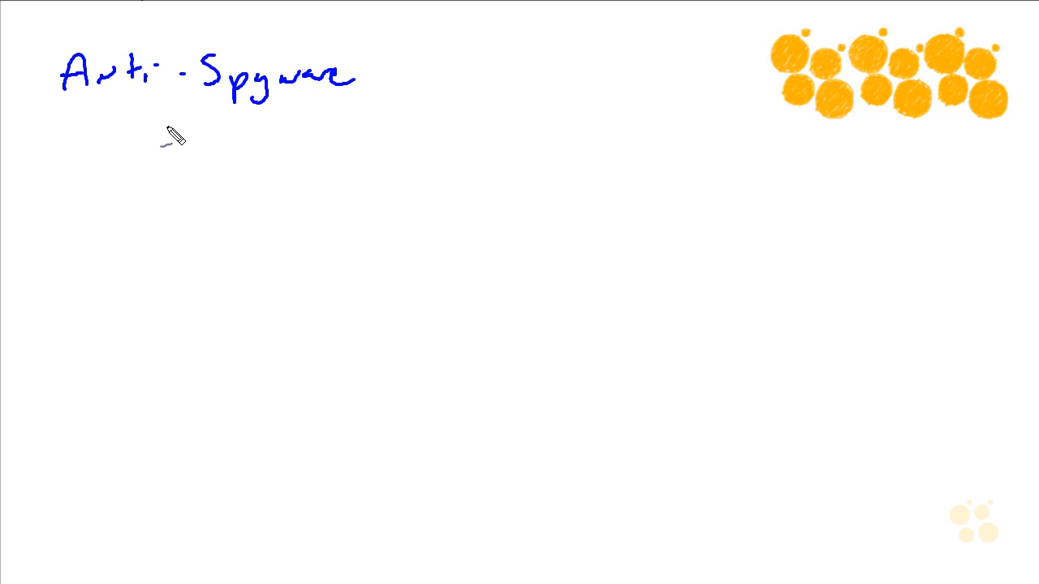
{"action": "left_click_drag", "start_coordinate": [152, 138], "coordinate": [188, 133]}
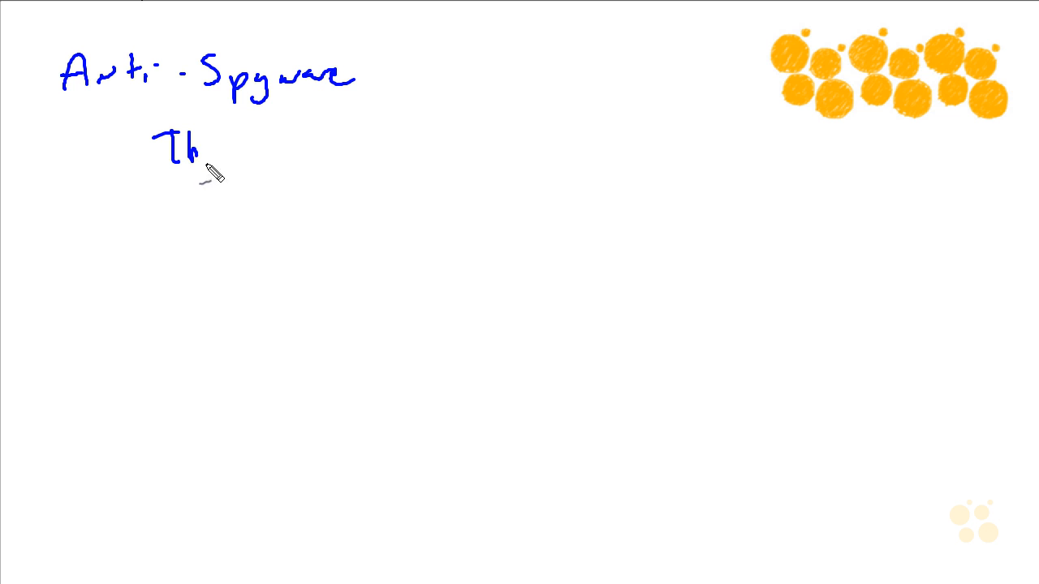